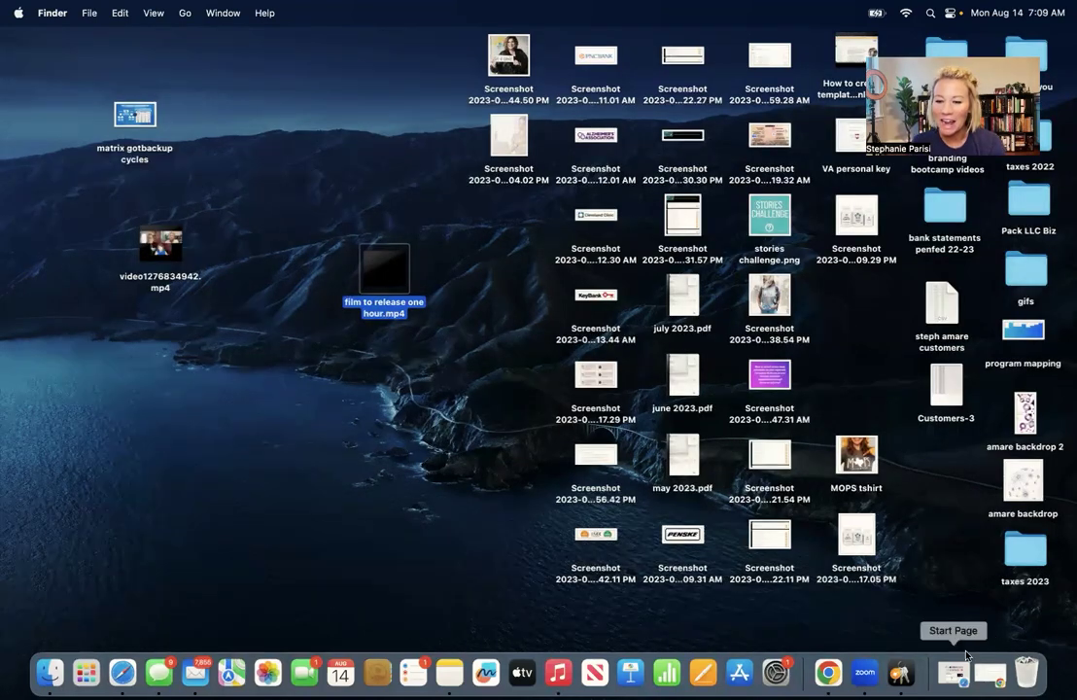
# Switch to Google Drive in Chrome and open the YouTube videos folder inside "needs editing"
pyautogui.click(991, 678)
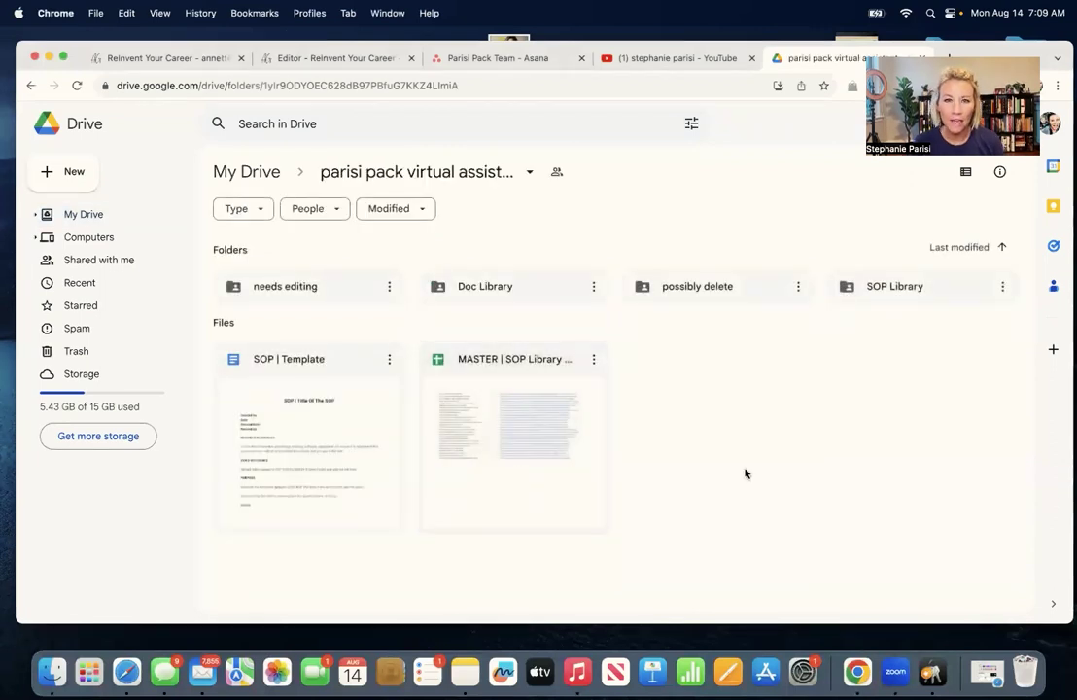
pyautogui.doubleClick(279, 291)
pyautogui.doubleClick(308, 289)
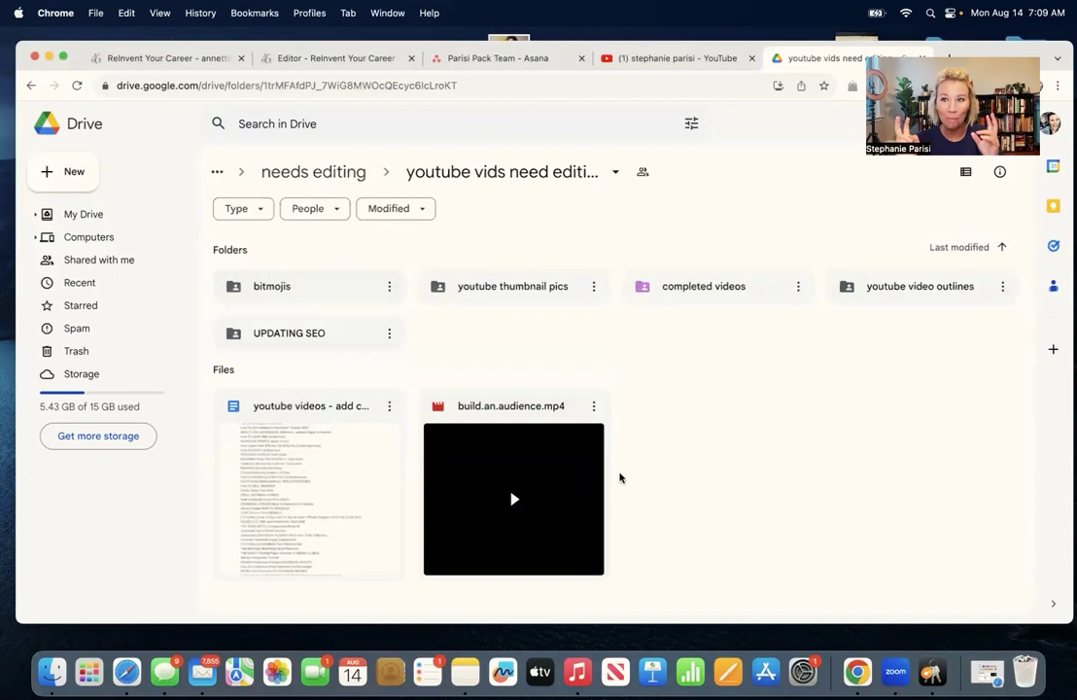
# Upload "film to release one hour.mp4" from the Desktop to the current Drive folder
pyautogui.click(92, 175)
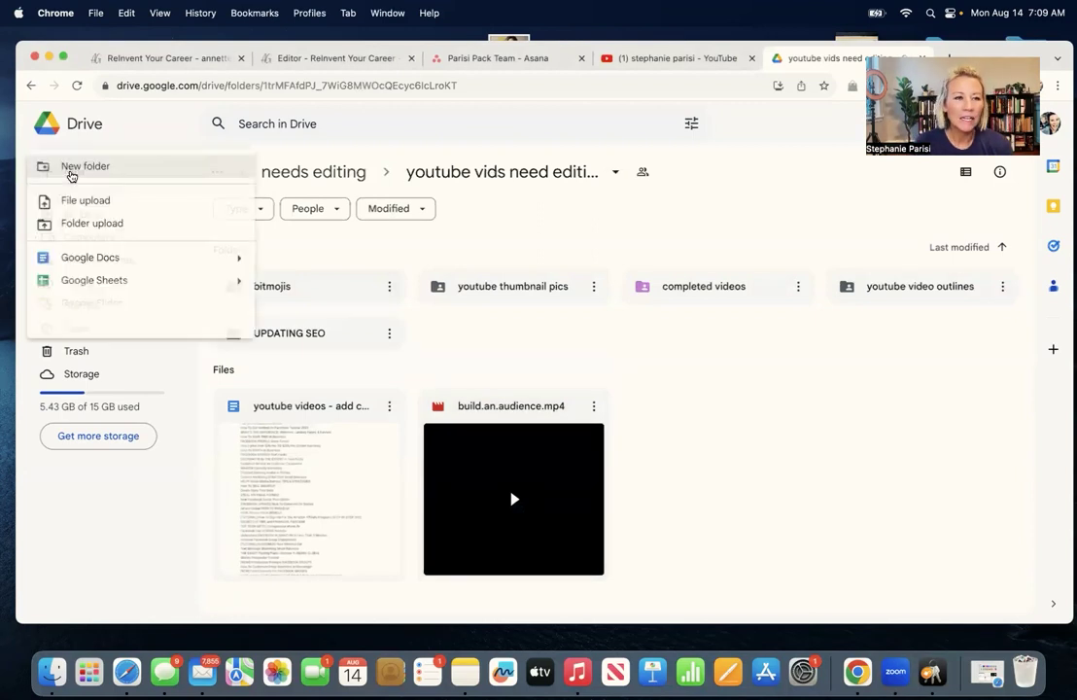
pyautogui.click(108, 206)
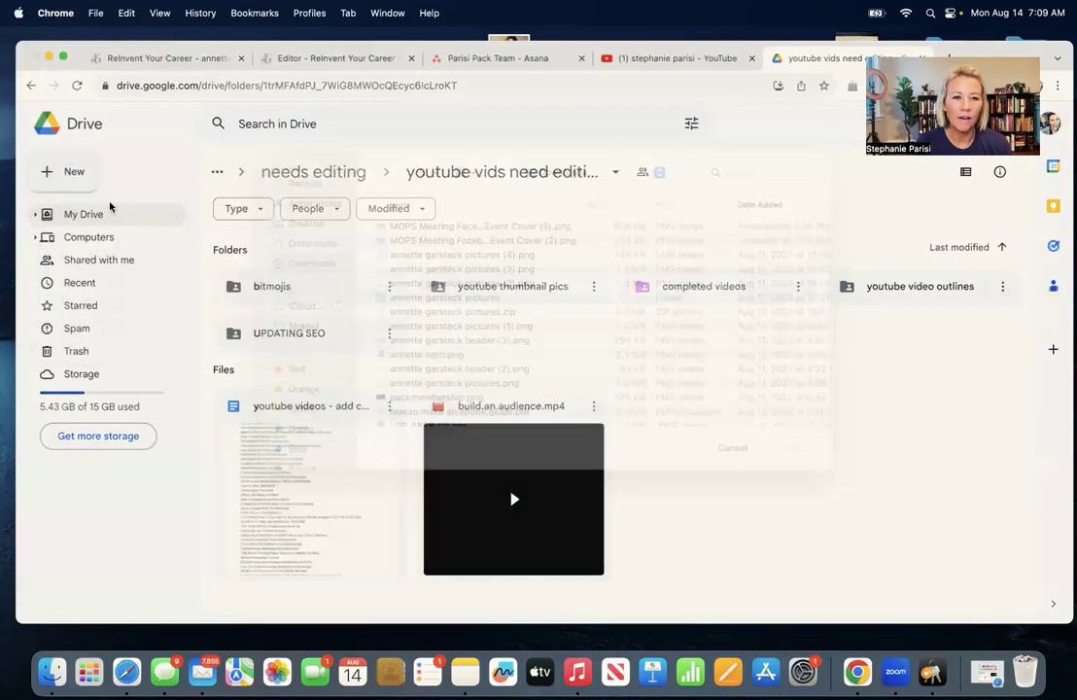
pyautogui.click(303, 244)
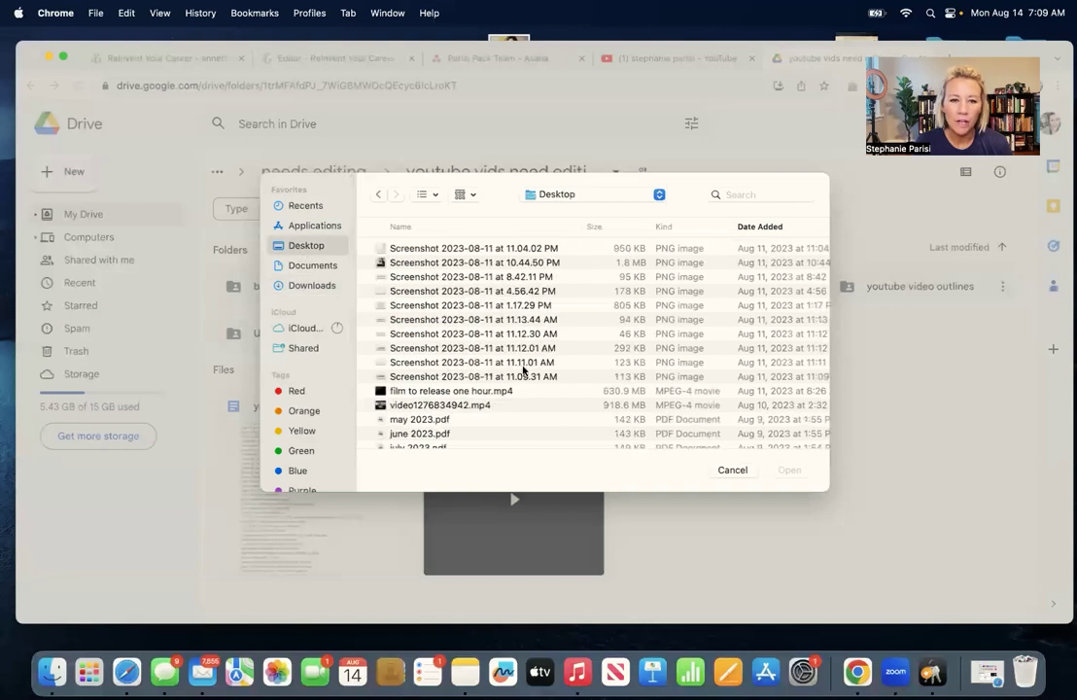
pyautogui.click(472, 393)
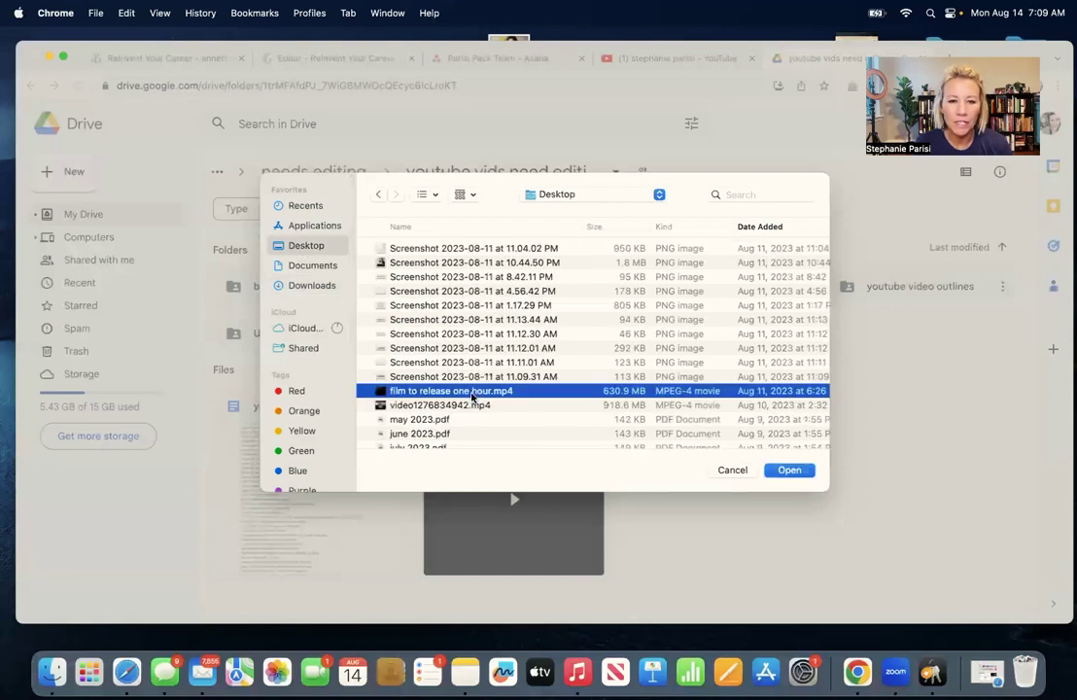
pyautogui.click(789, 470)
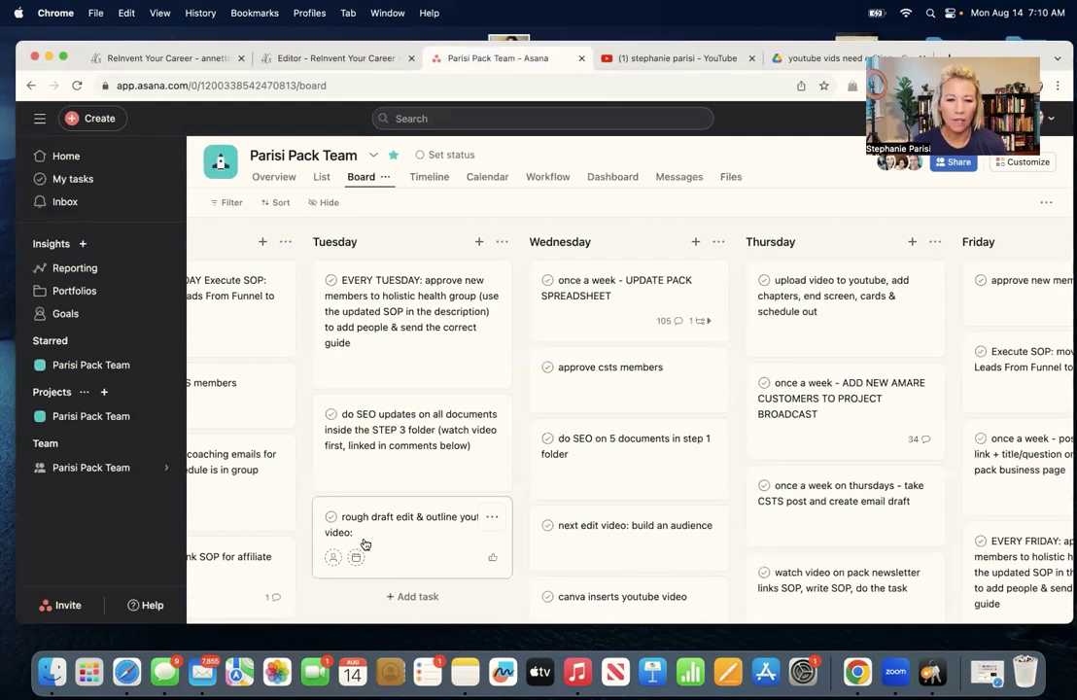
# In Asana, retitle Tuesday's rough draft task "rough draft edit & outline youtube video: film to release in less than one hour"
pyautogui.click(427, 537)
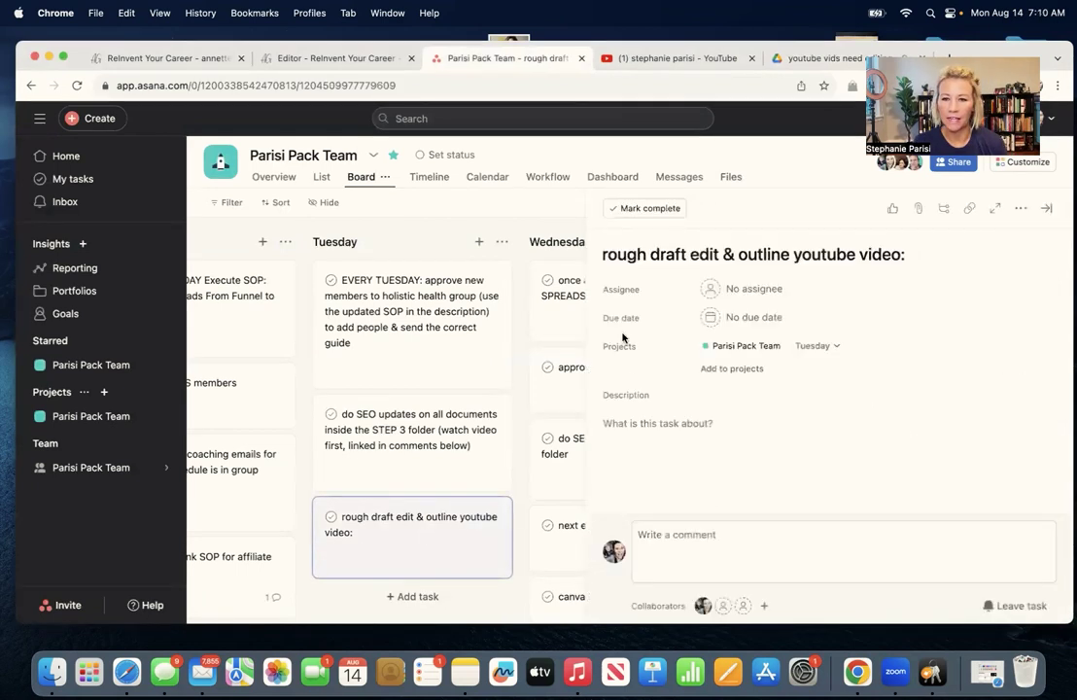
pyautogui.click(918, 256)
pyautogui.write('f')
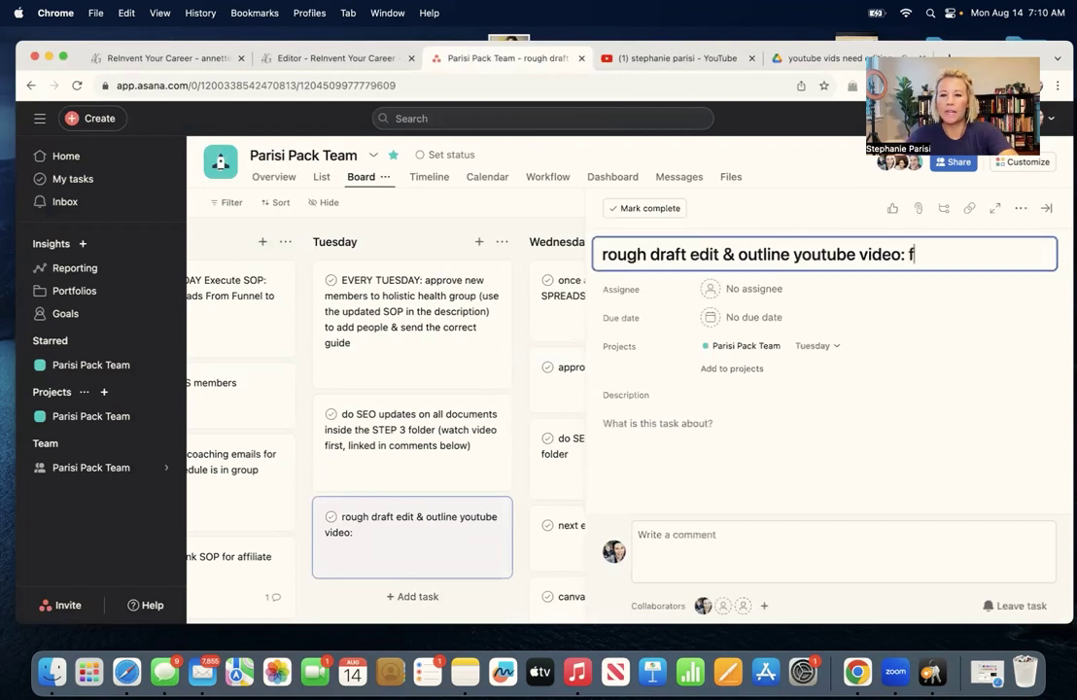
pyautogui.write('ilm to release')
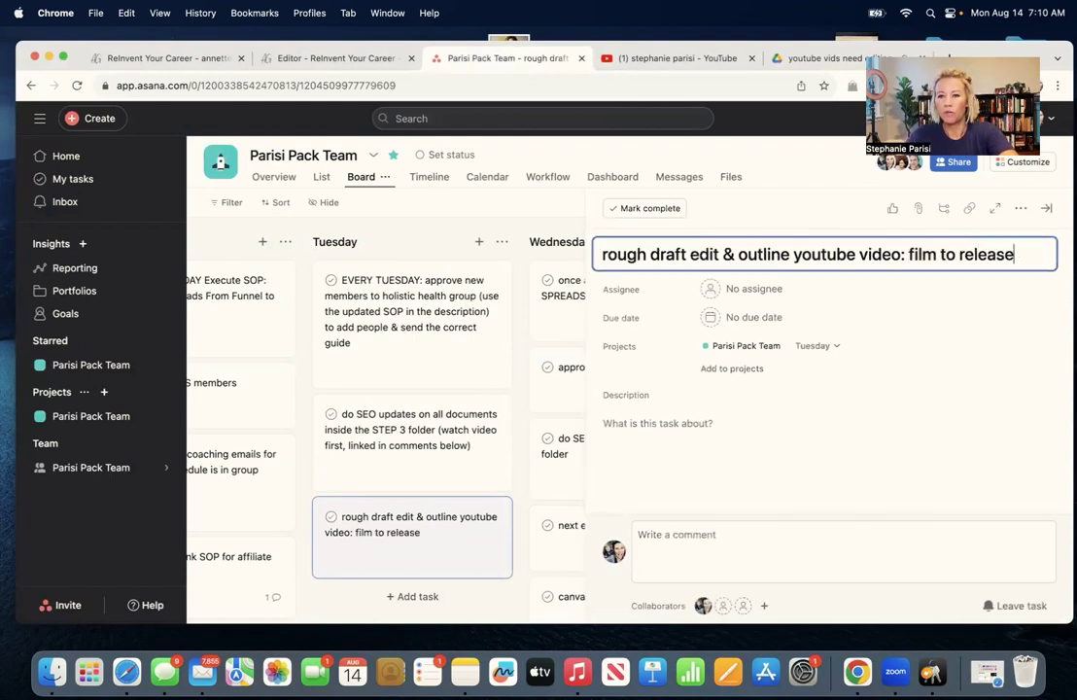
pyautogui.write(' in less than one hoyur')
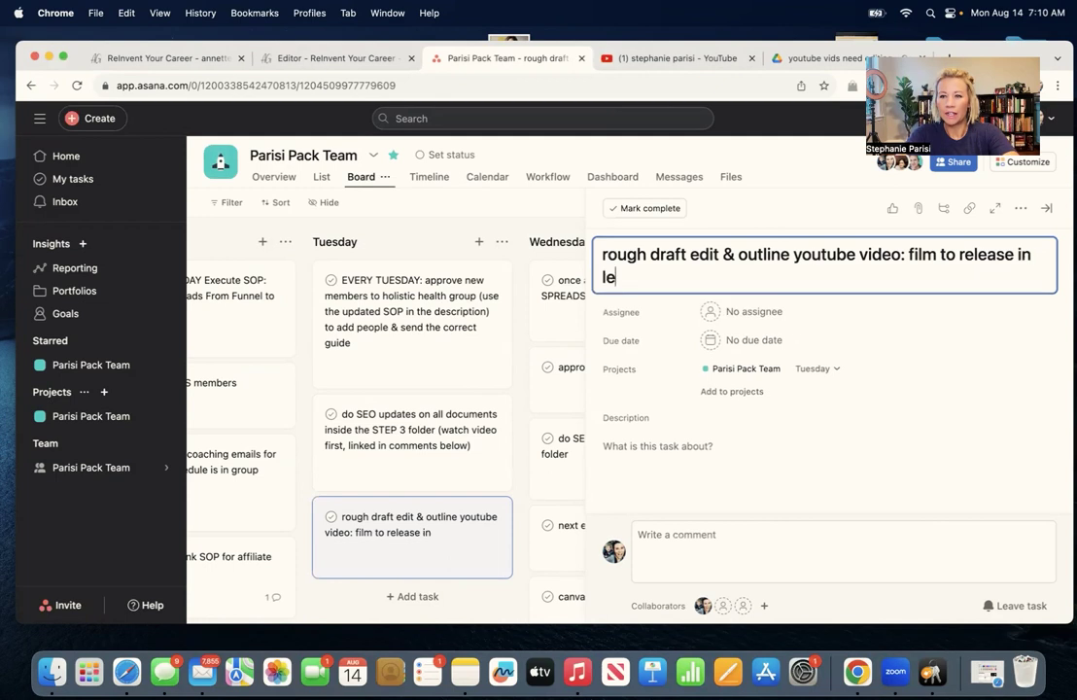
pyautogui.press('BackSpace')
pyautogui.press('BackSpace')
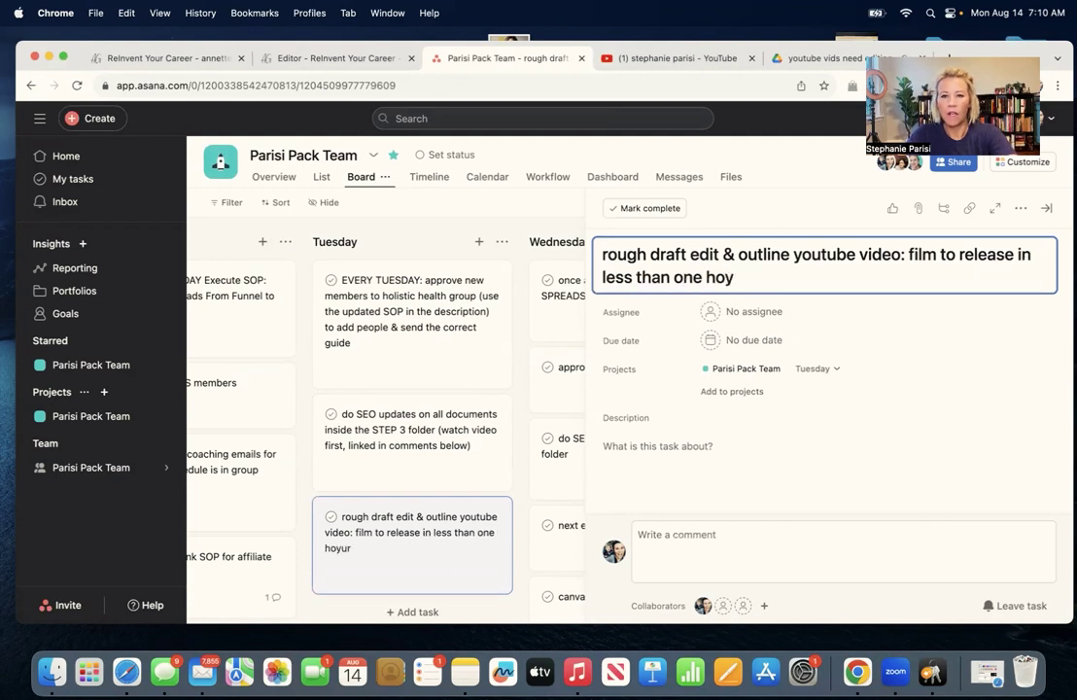
pyautogui.write('ur')
pyautogui.press('Escape')
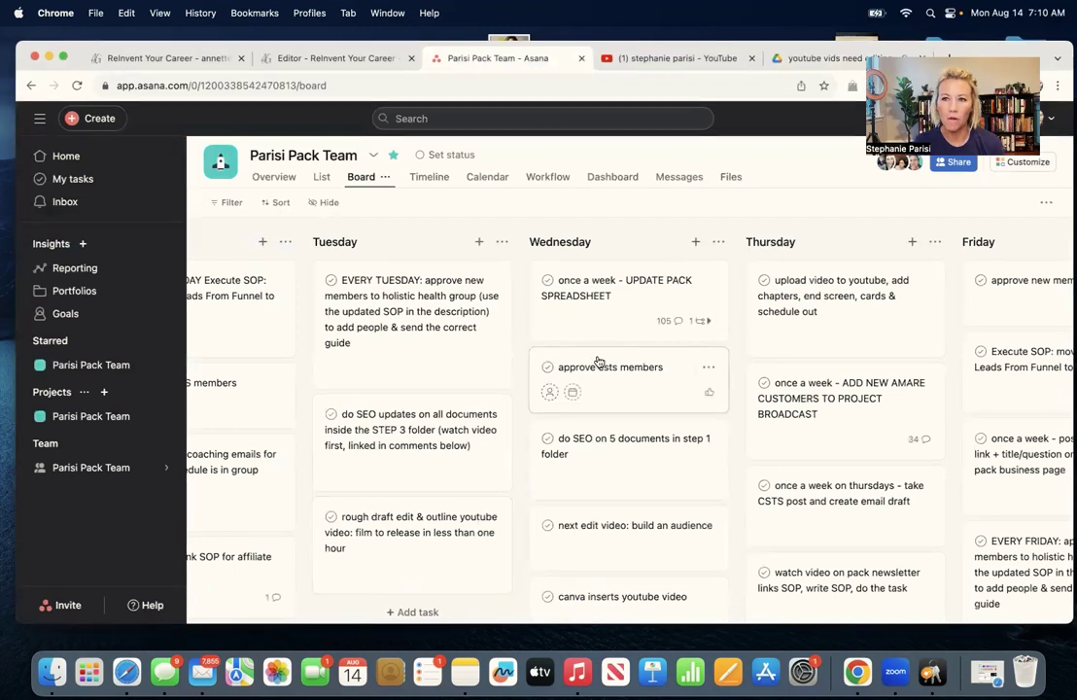
# Return to Google Drive and open the "Build An Audience How To Start A Business" document from the "youtube video outlines" folder
pyautogui.click(827, 61)
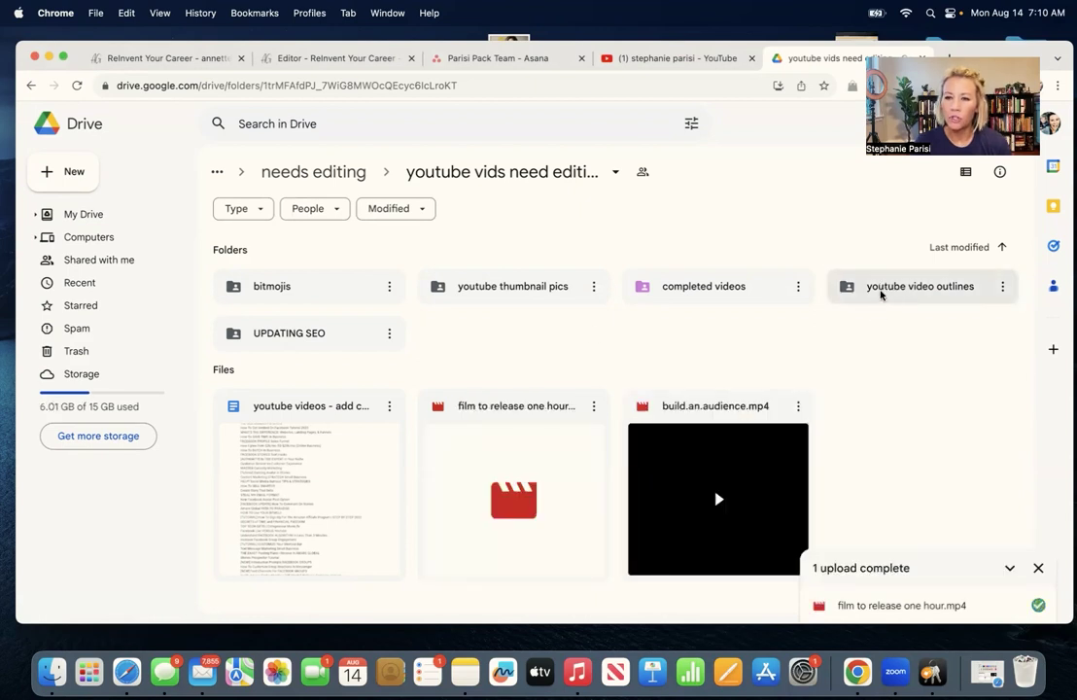
pyautogui.doubleClick(911, 284)
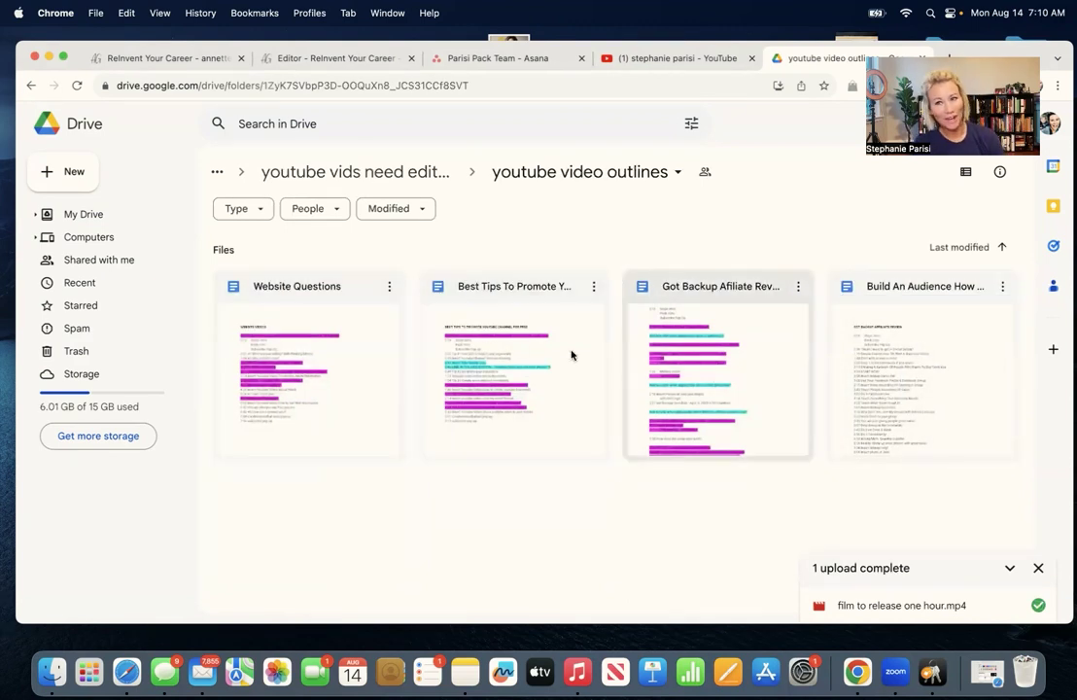
pyautogui.click(919, 374)
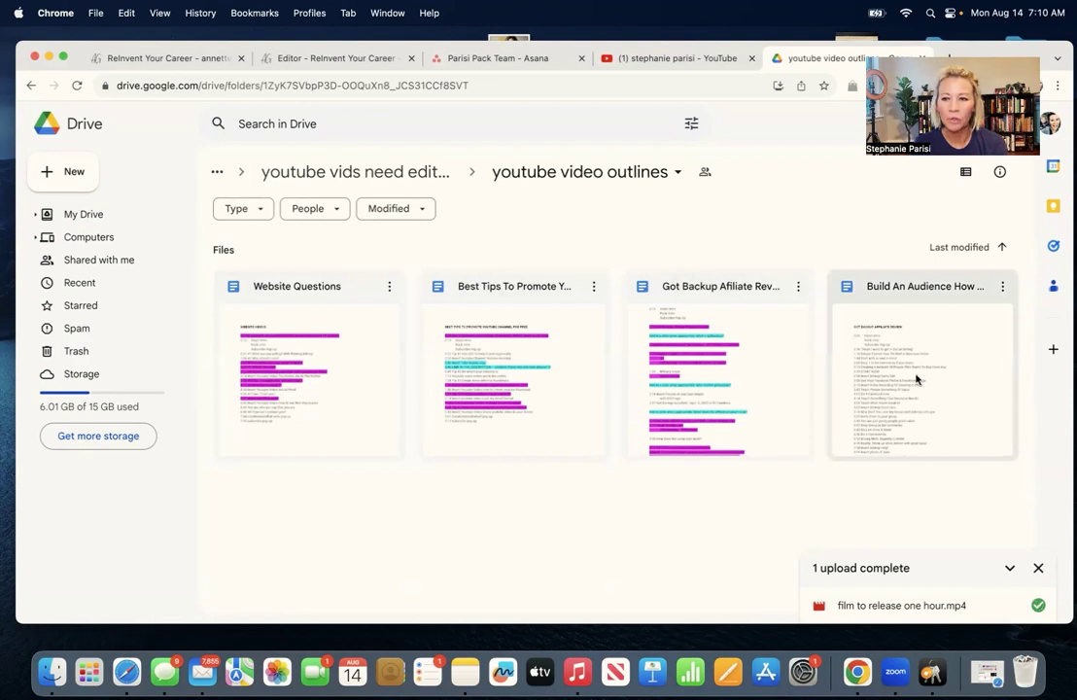
pyautogui.doubleClick(955, 340)
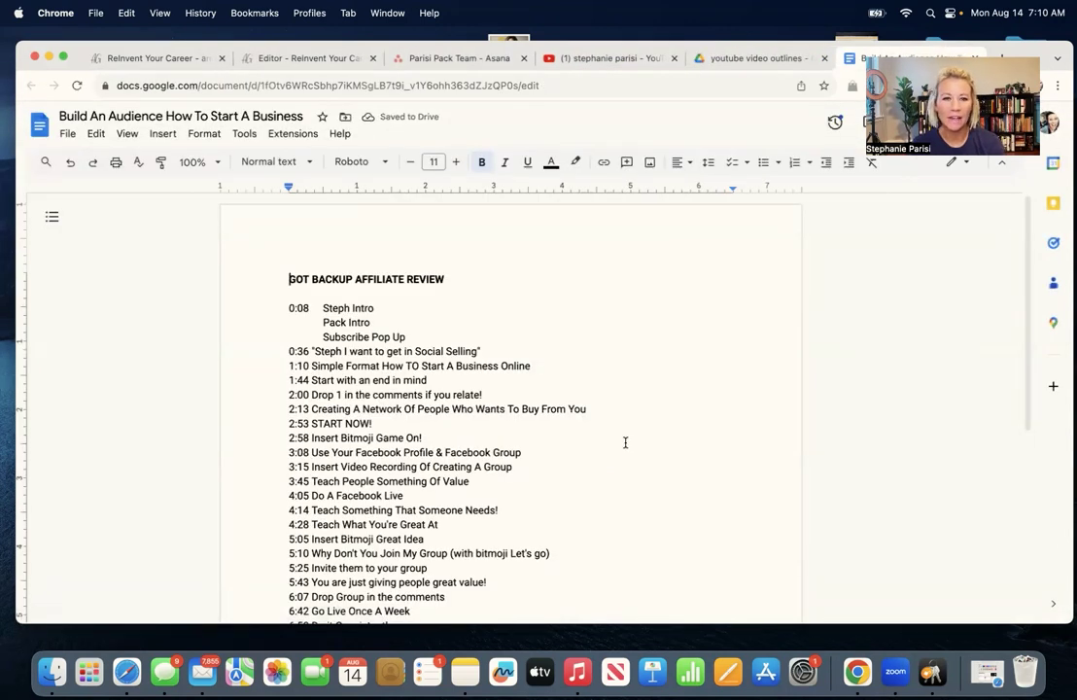
# Review the timestamped outline, including the bitmoji note at 5:10 and the live screenshot request at 8:25
pyautogui.scroll(-5, 624, 440)
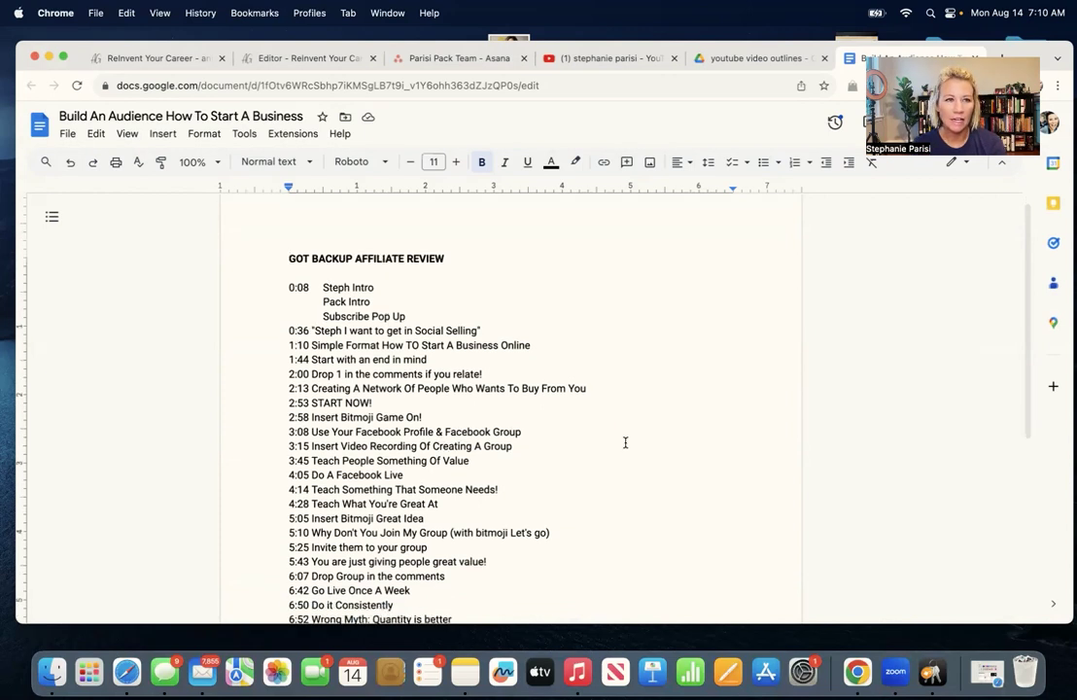
pyautogui.scroll(3, 409, 275)
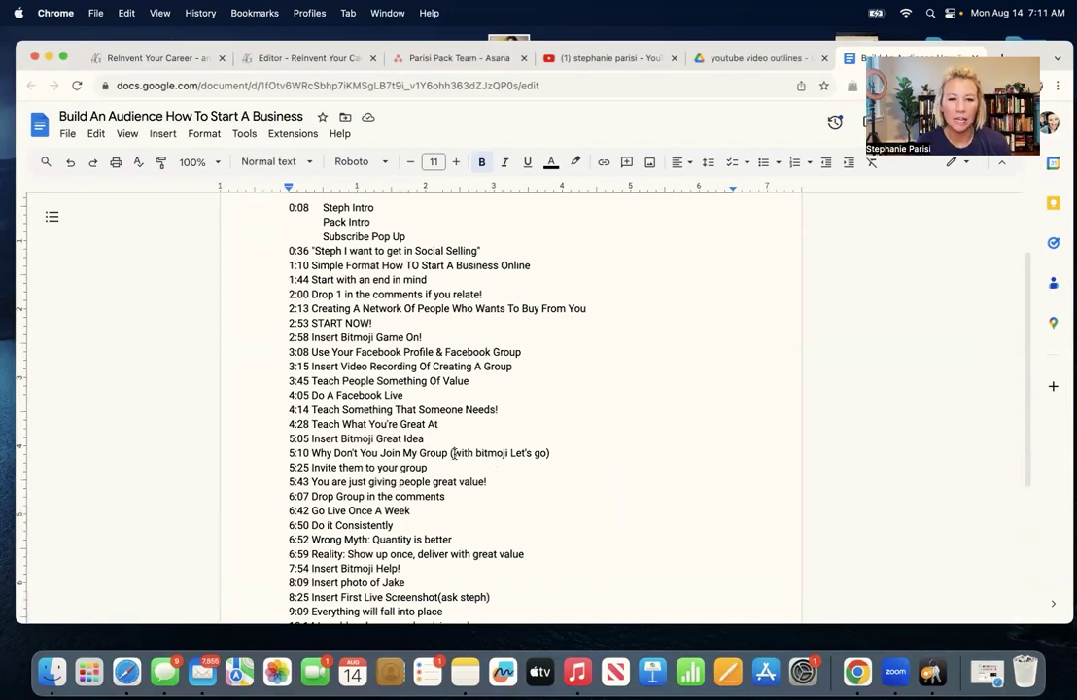
pyautogui.moveTo(451, 453); pyautogui.dragTo(548, 454)
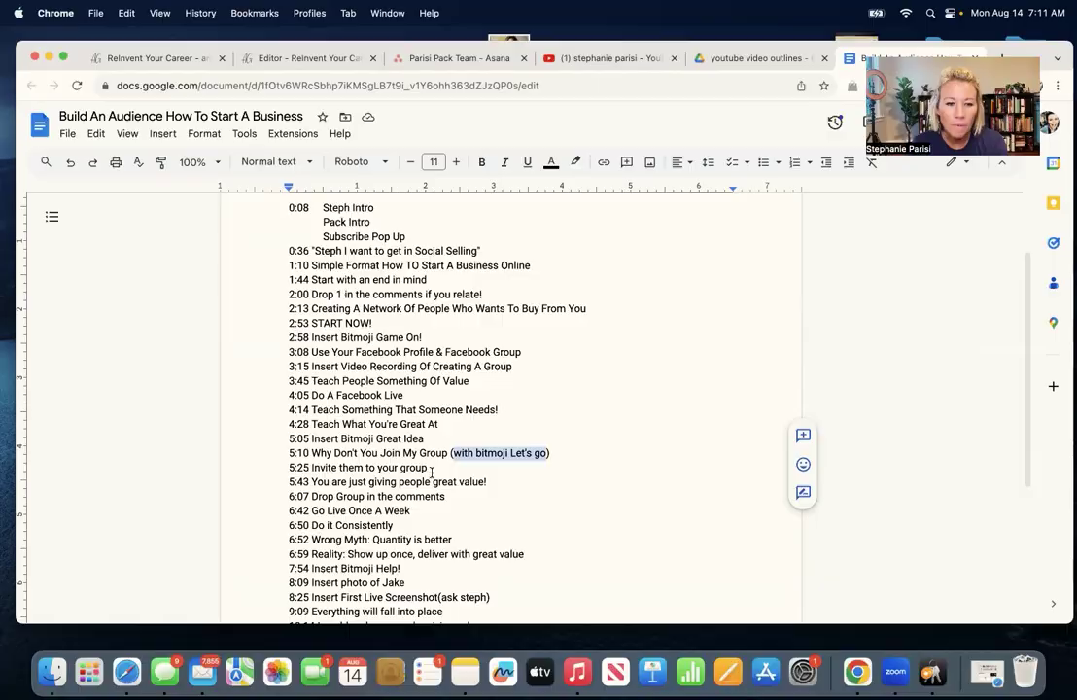
pyautogui.scroll(-3, 432, 473)
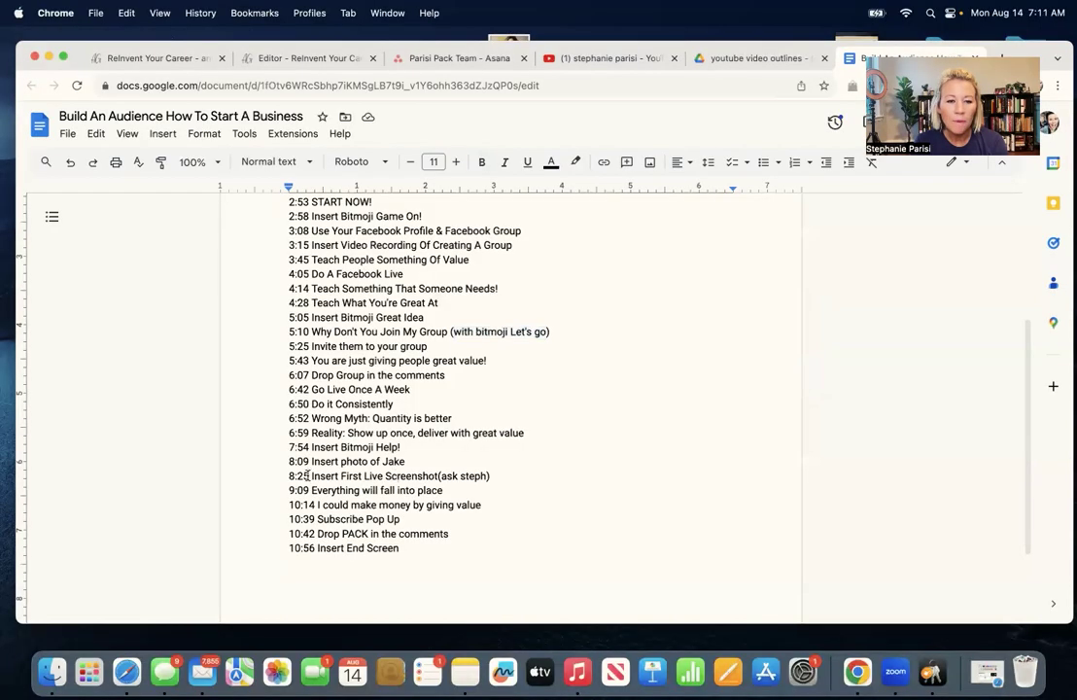
pyautogui.moveTo(308, 475); pyautogui.dragTo(439, 475)
pyautogui.moveTo(340, 475); pyautogui.dragTo(502, 474)
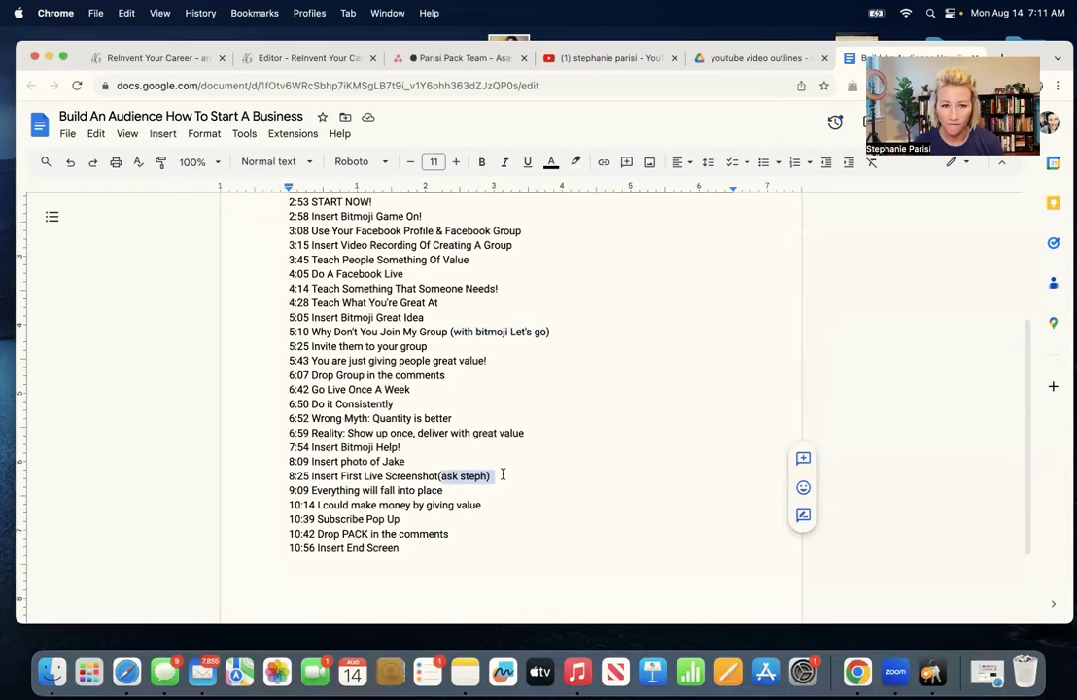
pyautogui.click(453, 375)
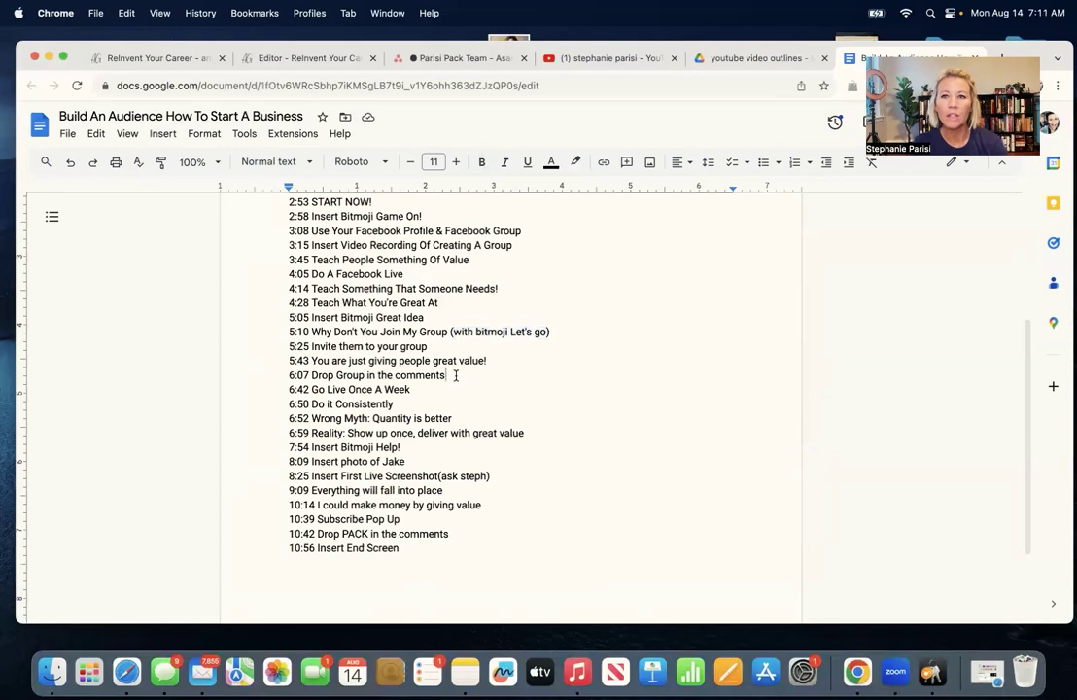
# Compare the color-highlighted "Got Backup Afiliate Review" and "Website Questions" outlines with the unedited Build An Audience outline
pyautogui.click(738, 59)
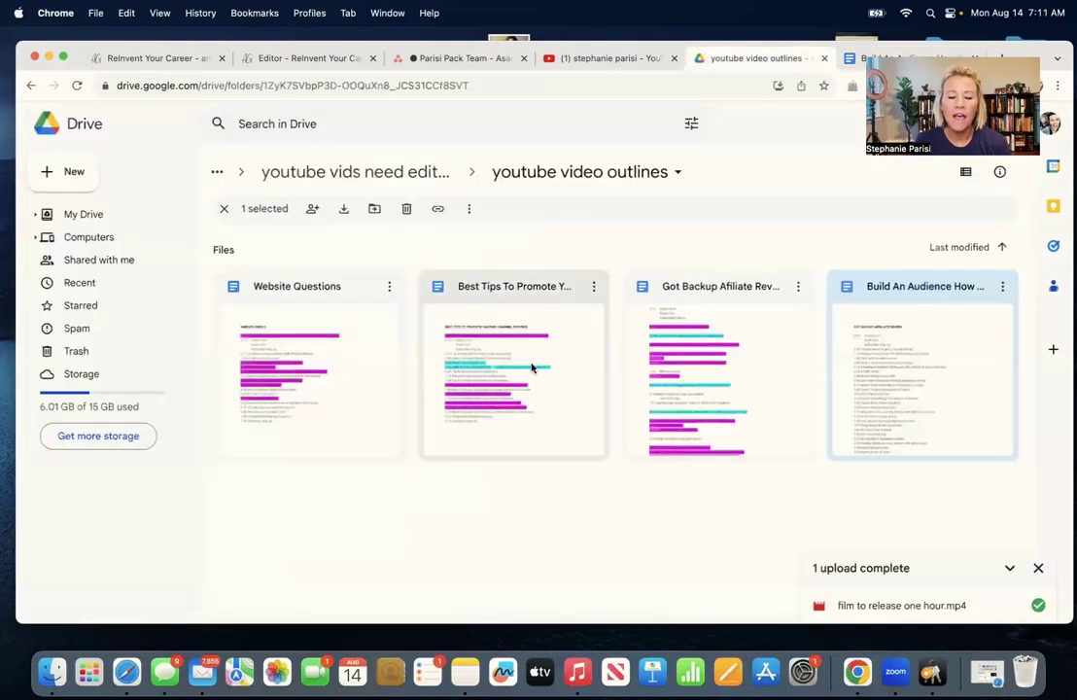
pyautogui.doubleClick(734, 357)
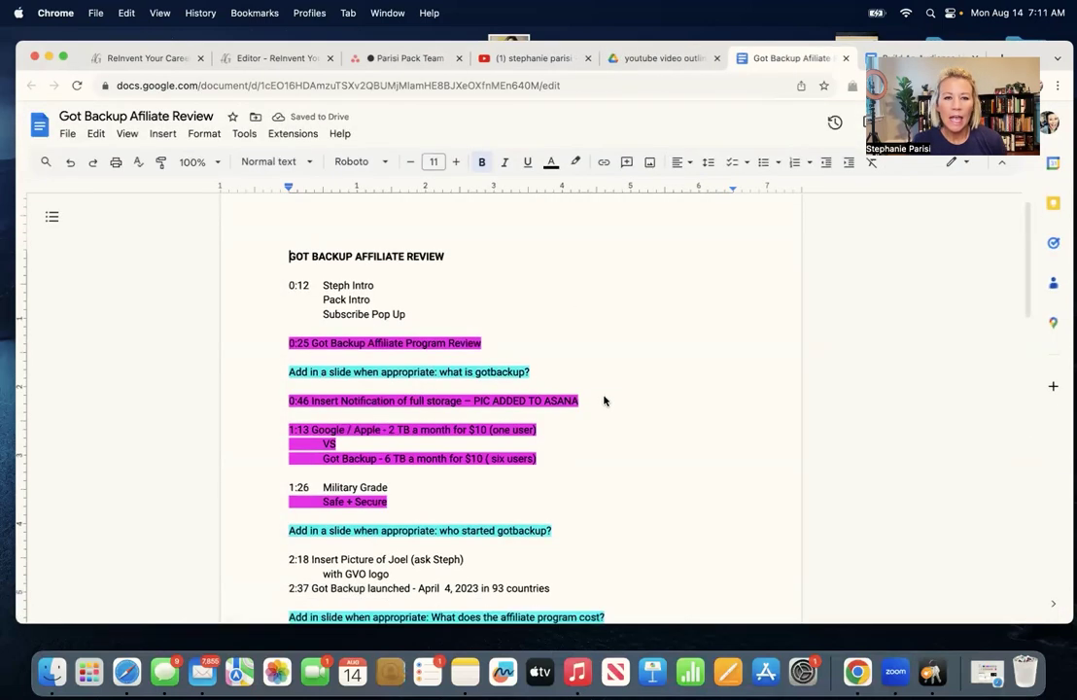
pyautogui.scroll(-3, 604, 400)
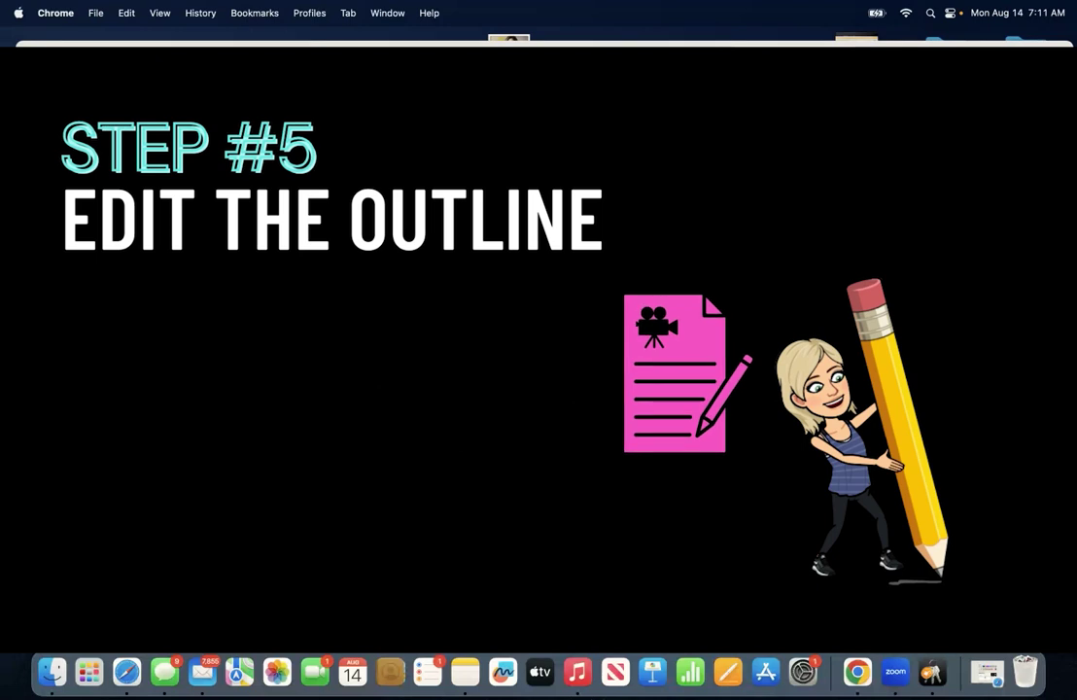
pyautogui.scroll(3, 567, 427)
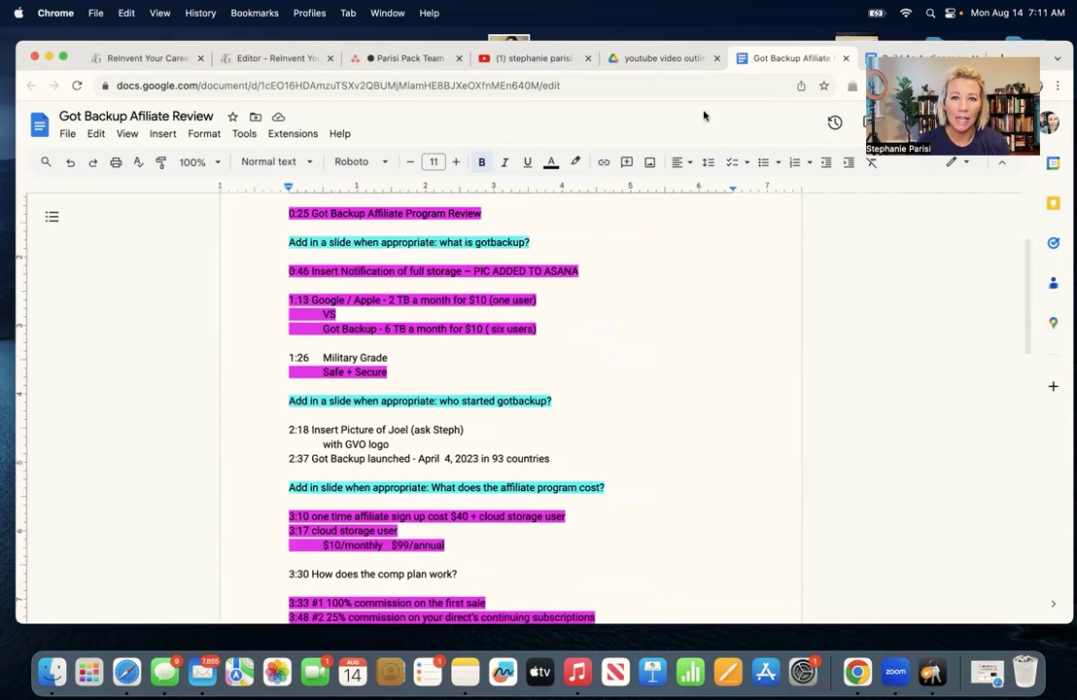
pyautogui.click(661, 58)
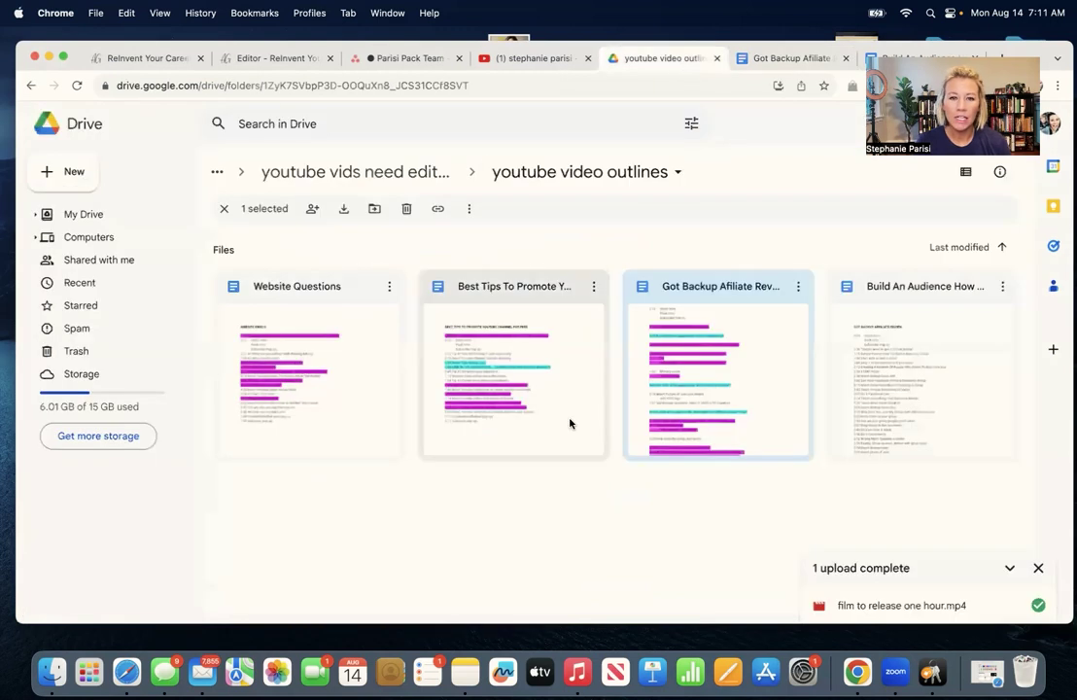
pyautogui.doubleClick(335, 408)
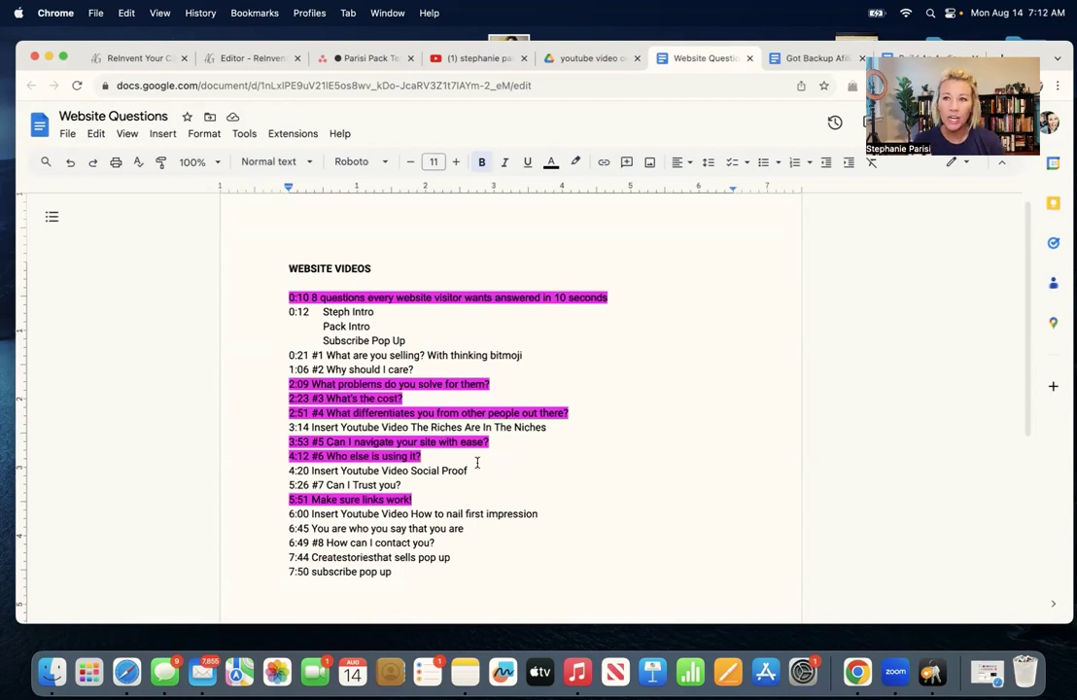
pyautogui.click(792, 58)
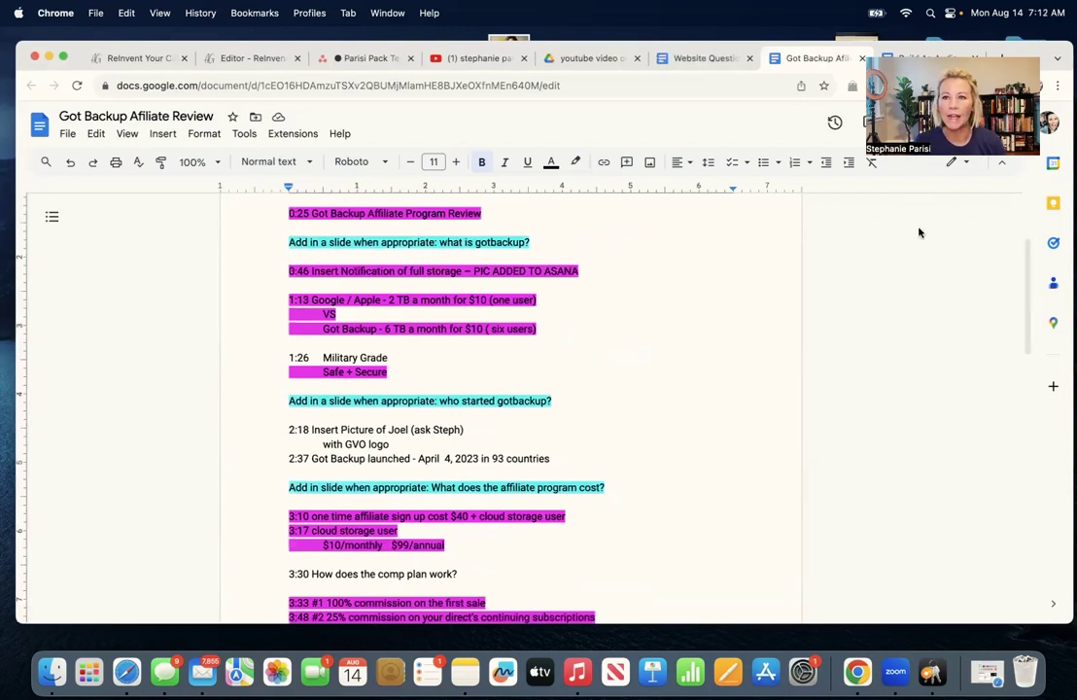
pyautogui.click(925, 58)
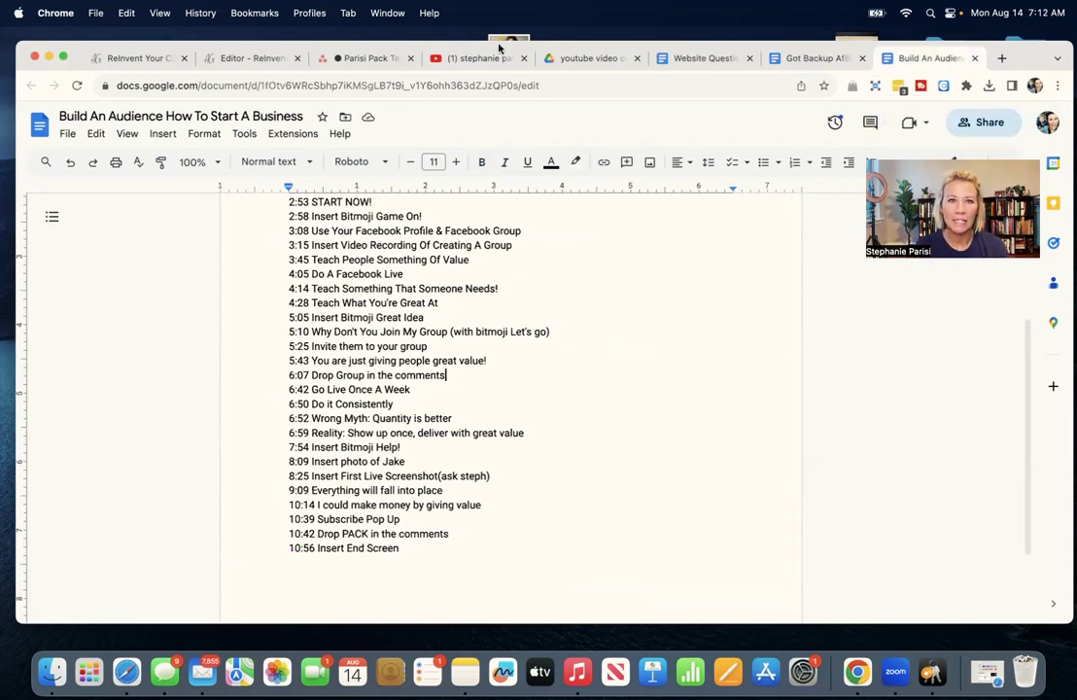
# In Asana, retitle Wednesday's Canva inserts task "canva inserts youtube video: film to release in less than 1 hour" and close its details
pyautogui.click(367, 57)
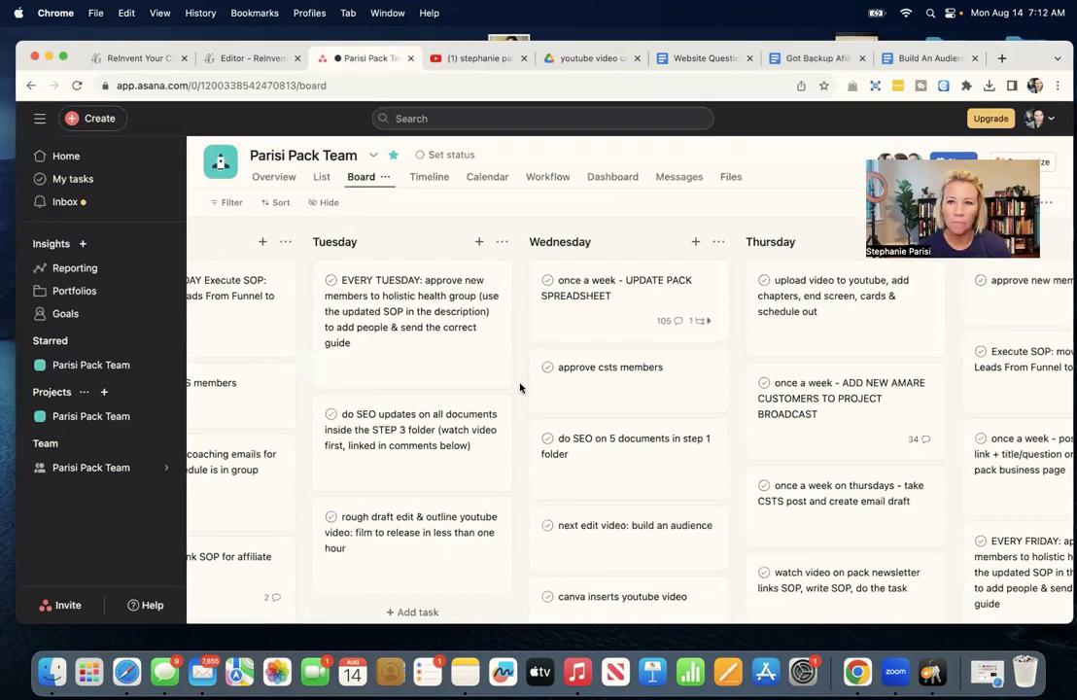
pyautogui.scroll(-5, 668, 462)
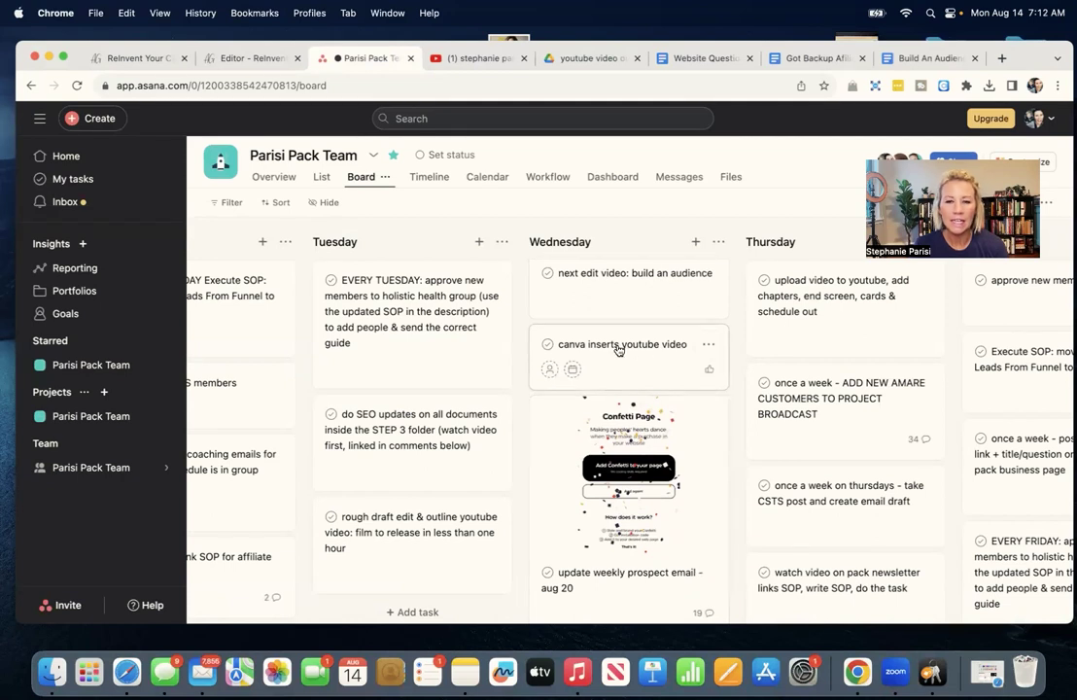
pyautogui.click(619, 350)
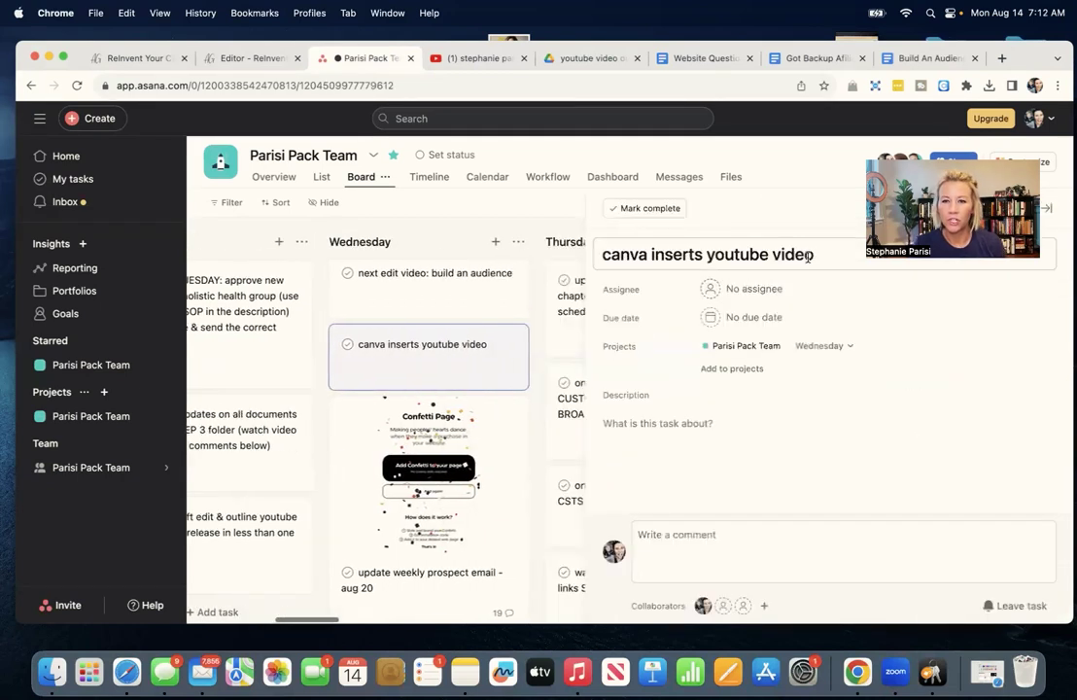
pyautogui.click(816, 255)
pyautogui.write(';')
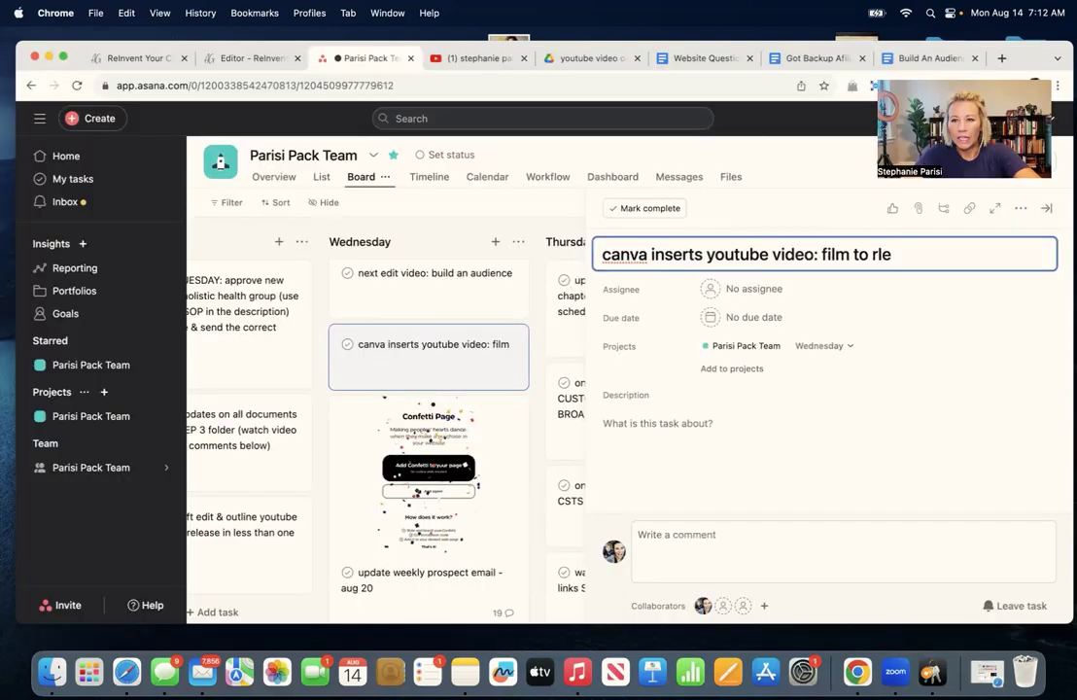
pyautogui.write('lease in less than')
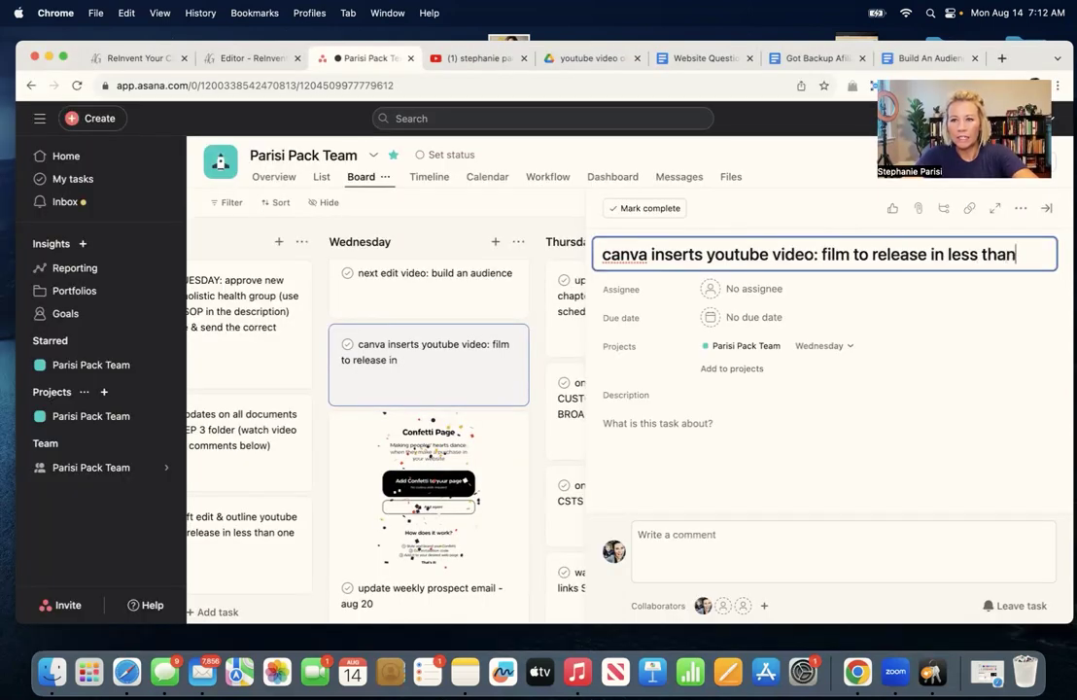
pyautogui.write(' 1 hour')
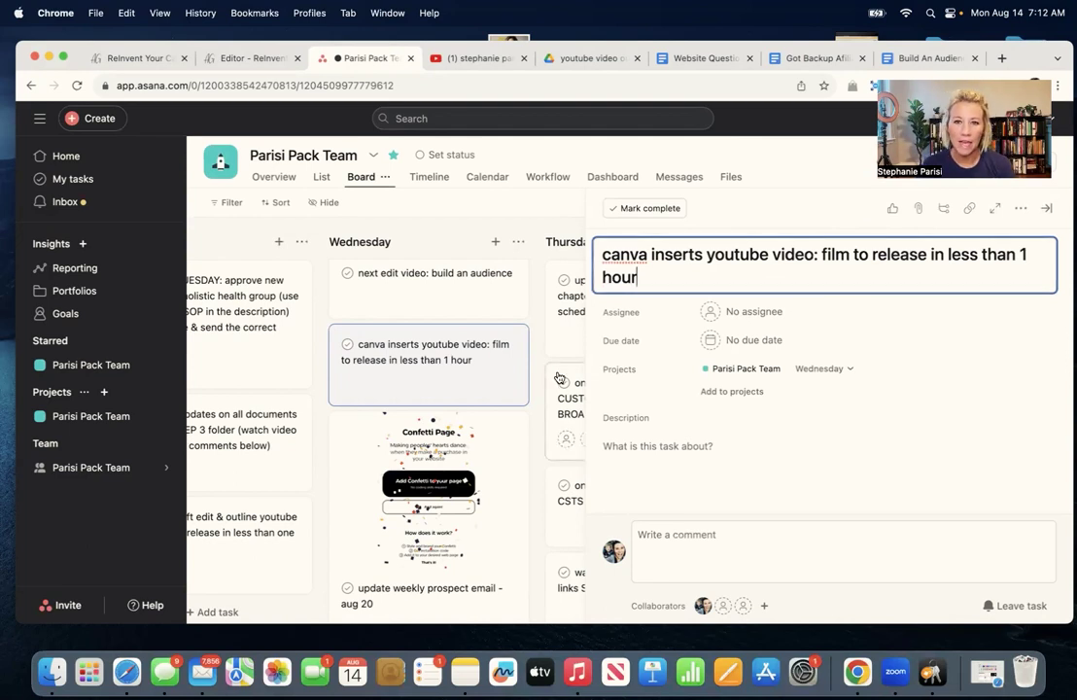
pyautogui.press('Escape')
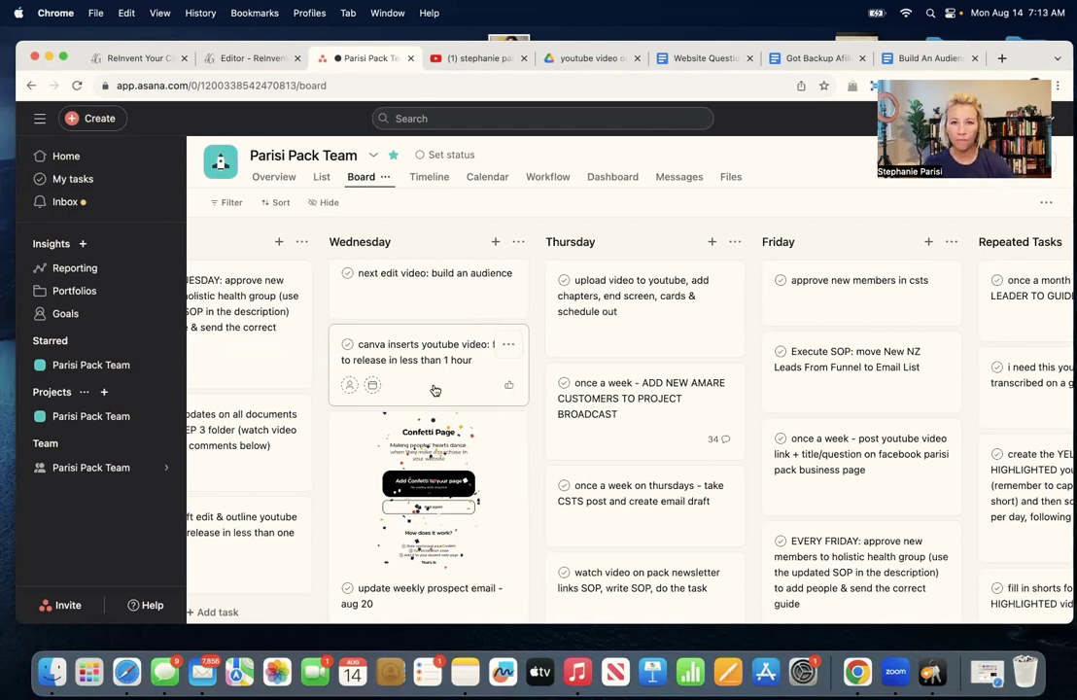
# Review the "youtube vids need editing" folder and its "youtube video outlines" subfolder in Google Drive, and check Thursday's video upload task in Asana
pyautogui.click(573, 59)
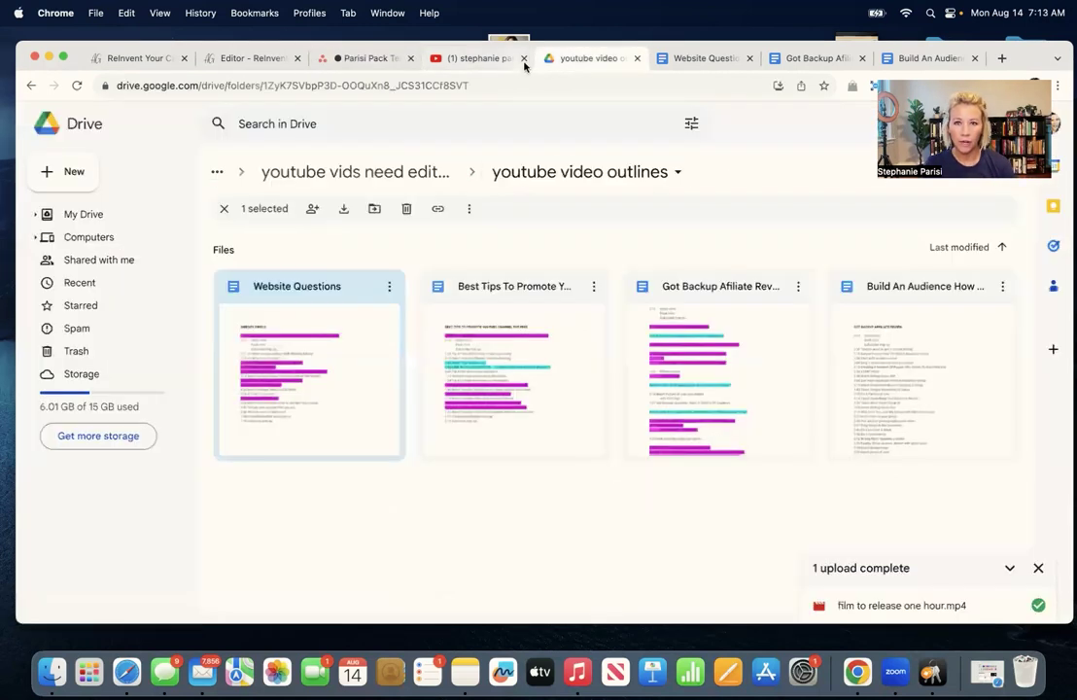
pyautogui.click(358, 175)
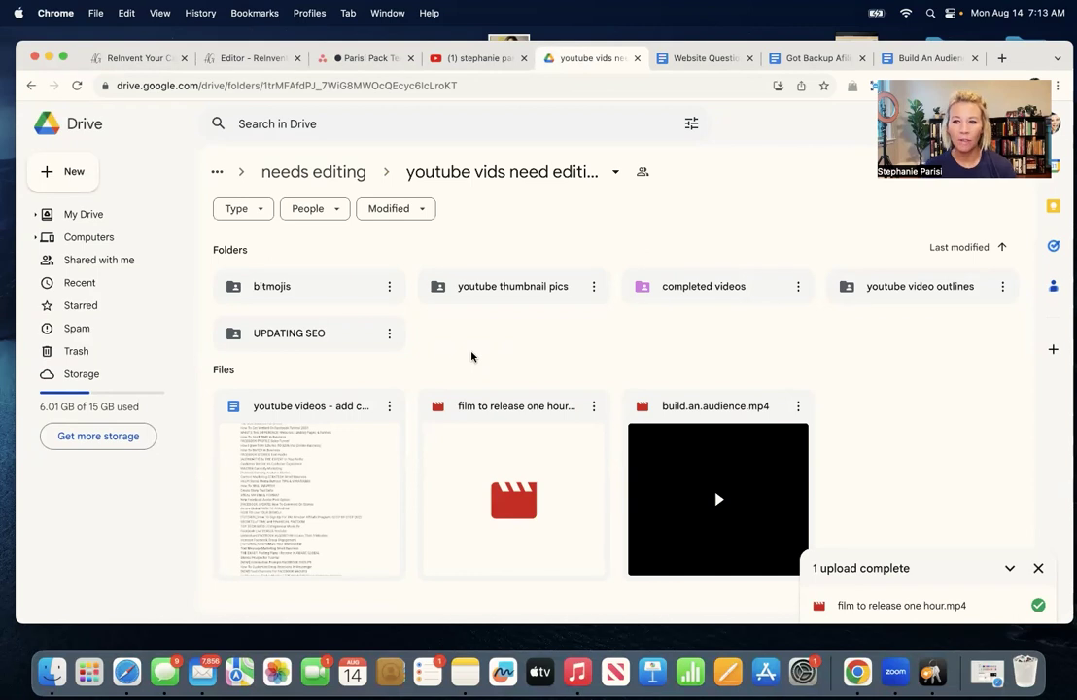
pyautogui.doubleClick(921, 289)
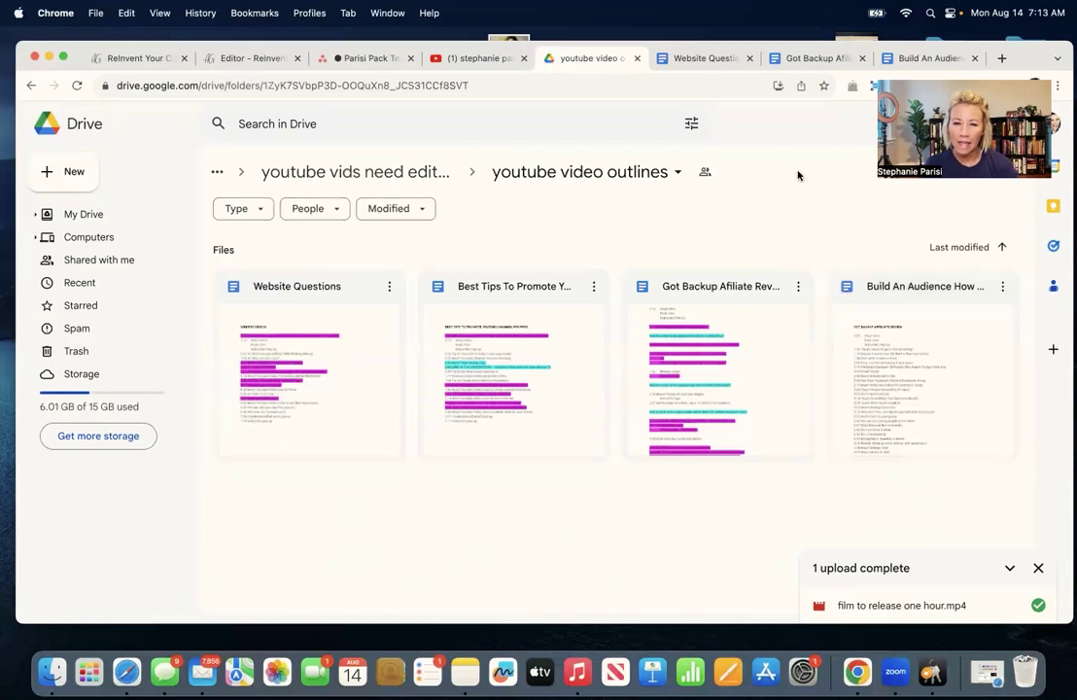
pyautogui.click(373, 58)
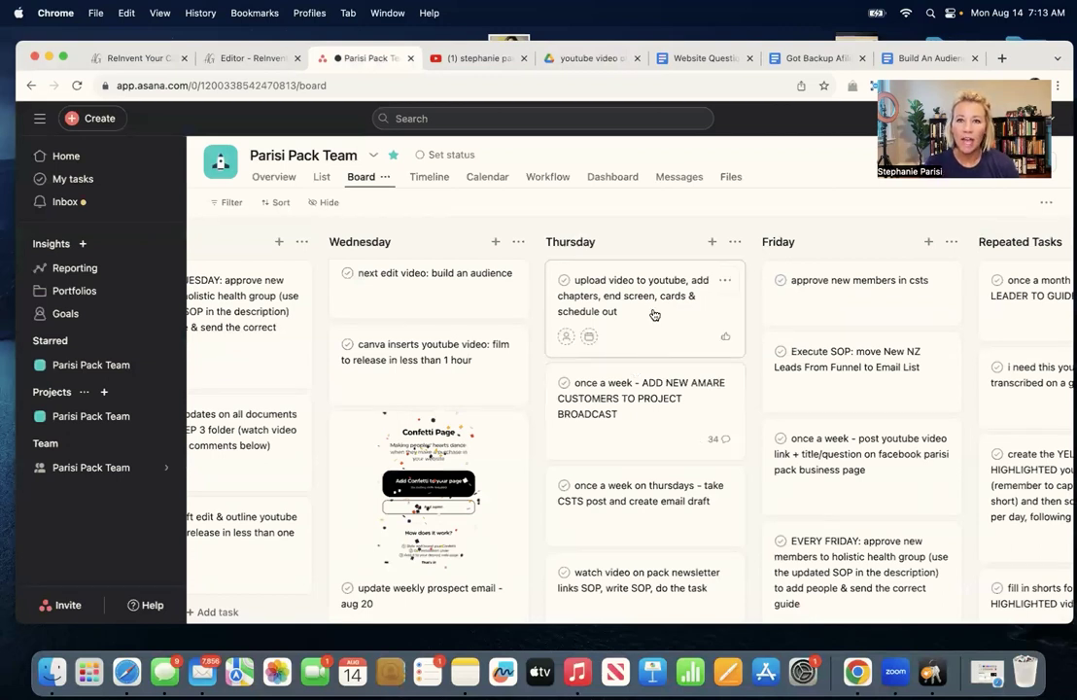
# In Google Drive, move "film to release one hour.mp4" from "youtube vids need editing" into the "completed videos" folder and open that folder
pyautogui.click(588, 58)
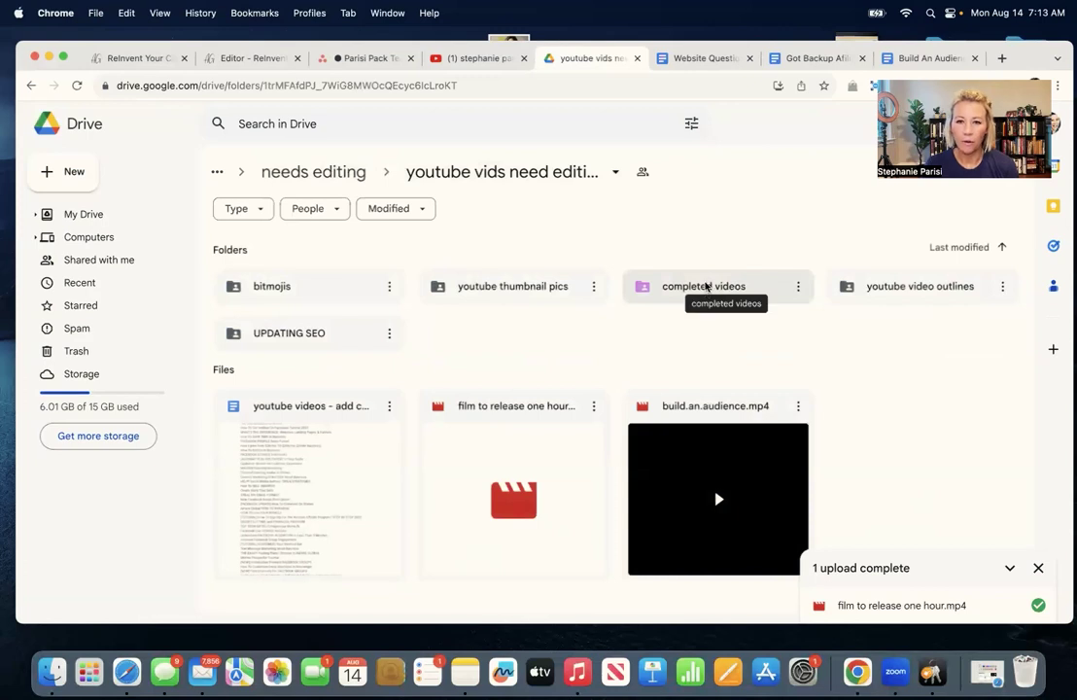
pyautogui.doubleClick(706, 286)
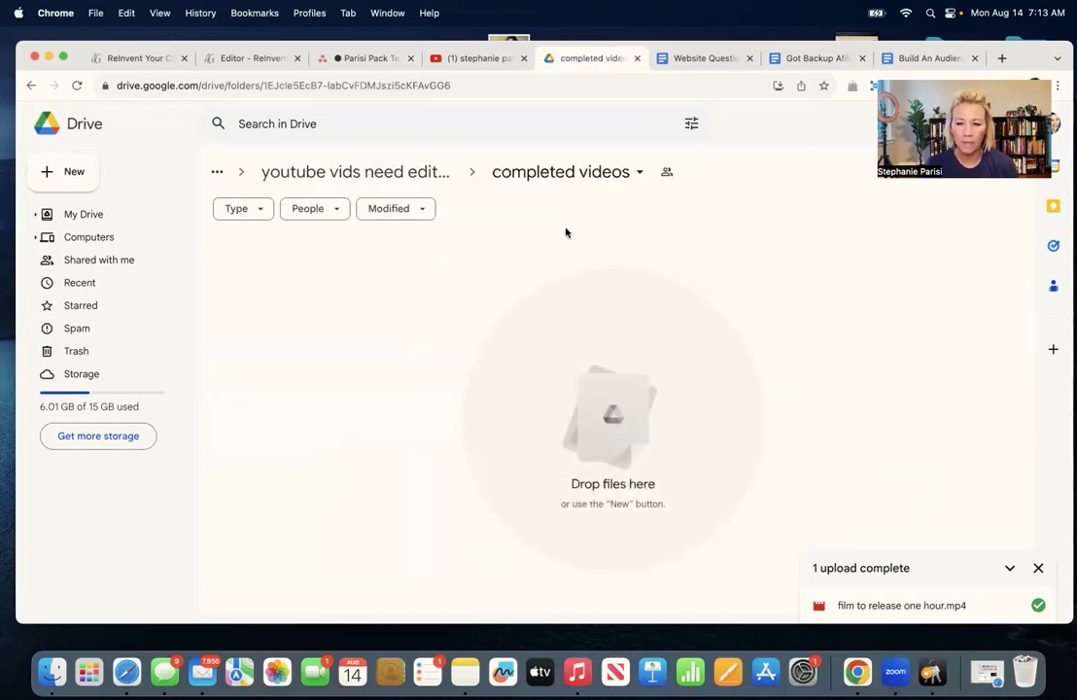
pyautogui.click(360, 172)
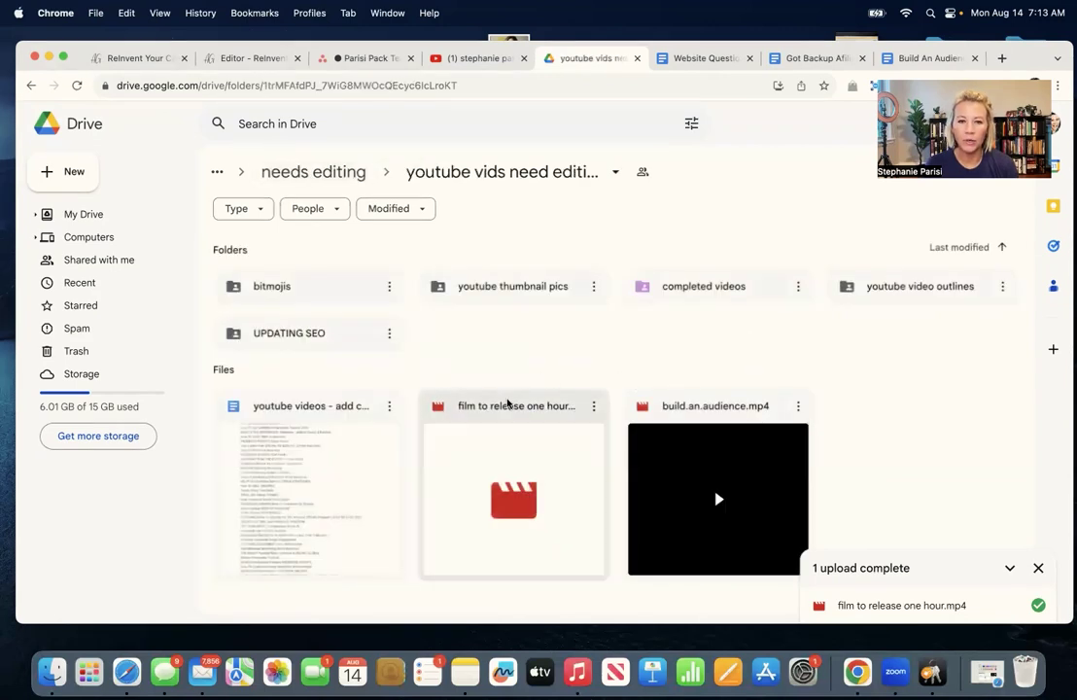
pyautogui.moveTo(506, 403); pyautogui.dragTo(659, 294)
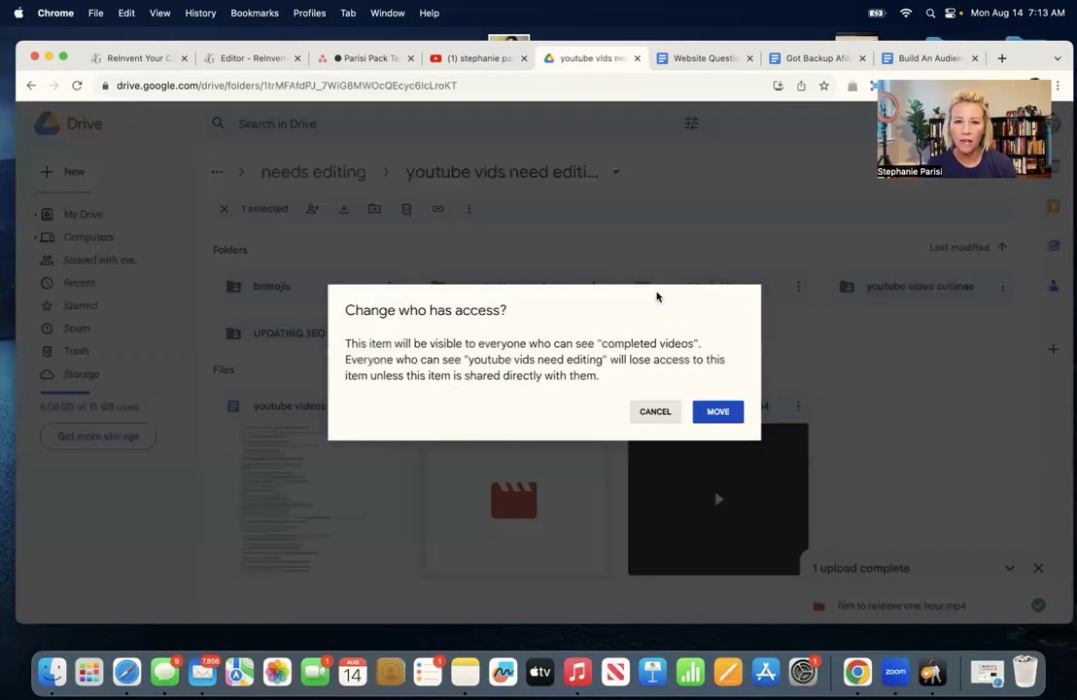
pyautogui.click(715, 411)
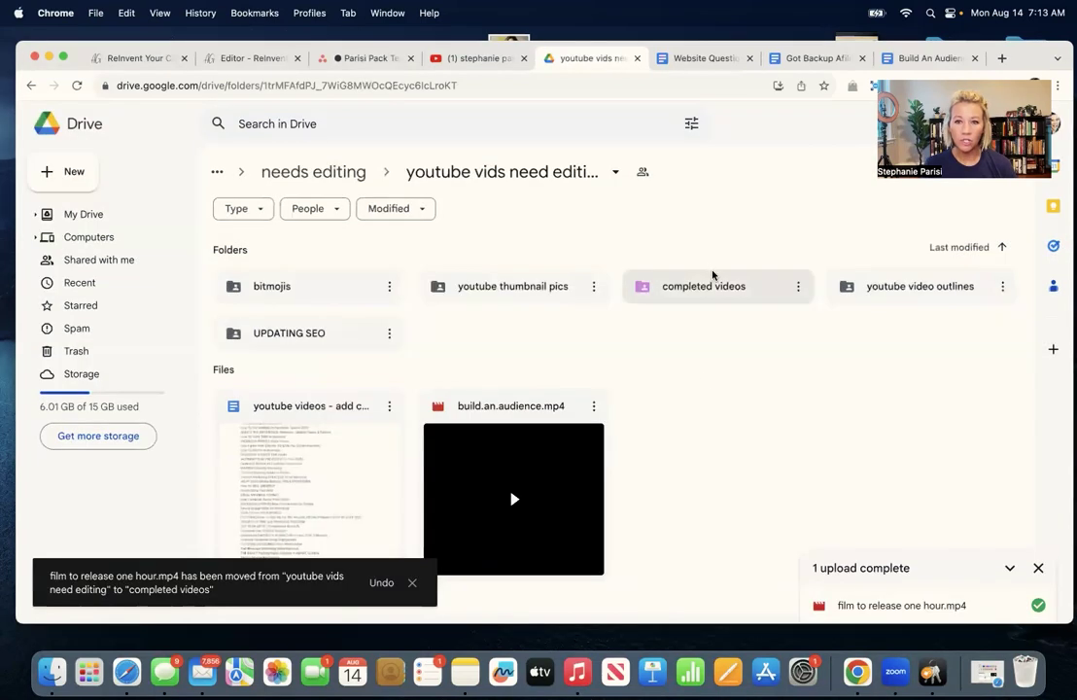
pyautogui.doubleClick(702, 295)
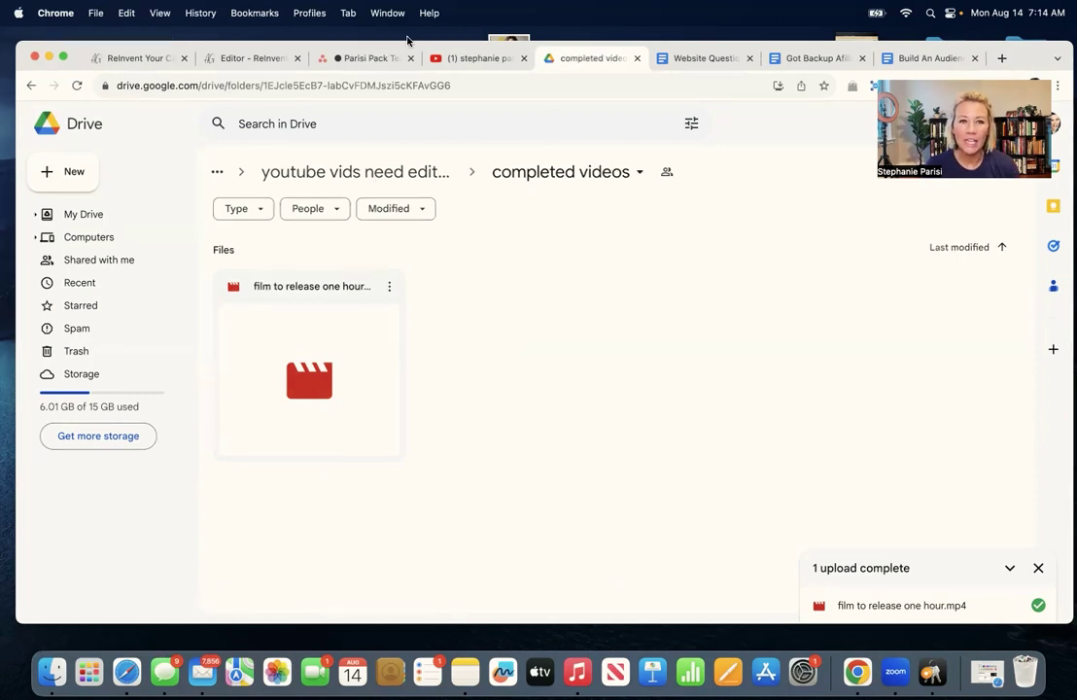
# Open the YouTube channel's content list in YouTube Studio and check when the "Best Tips To Promote Youtube Channel" video is scheduled for release
pyautogui.click(362, 58)
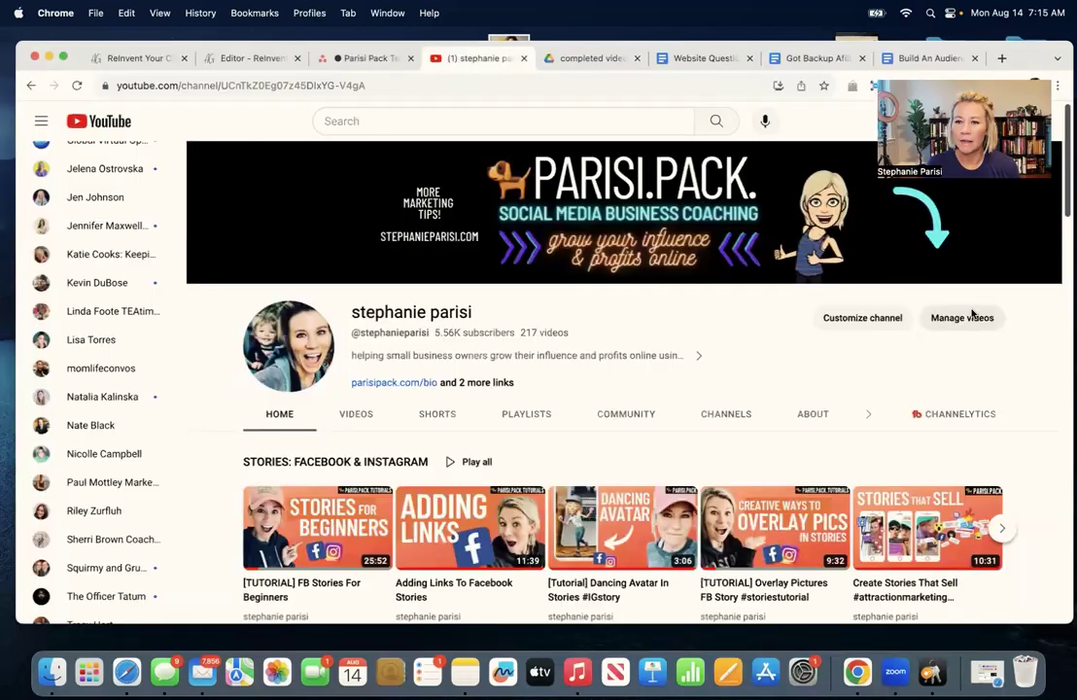
pyautogui.click(966, 315)
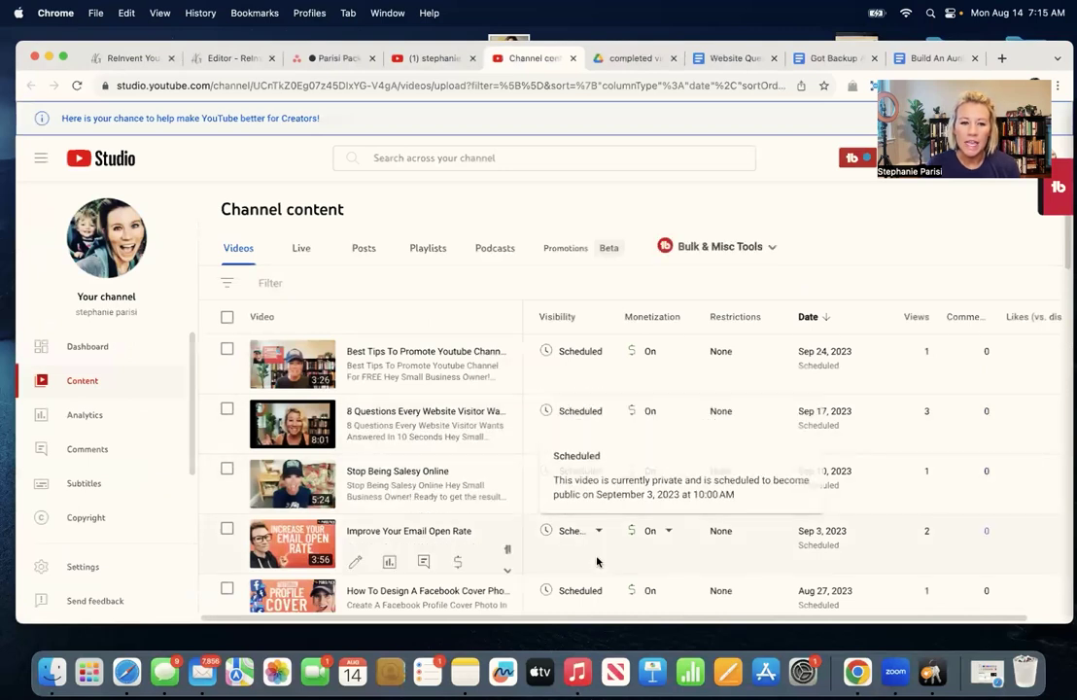
pyautogui.scroll(-1, 596, 560)
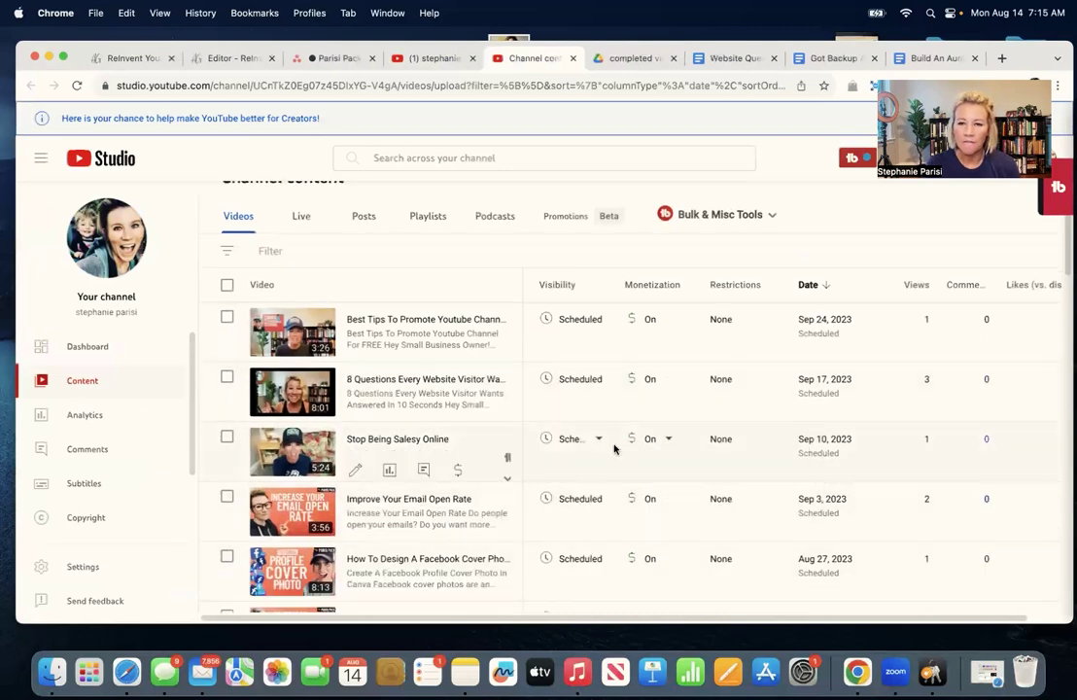
pyautogui.moveTo(573, 320)
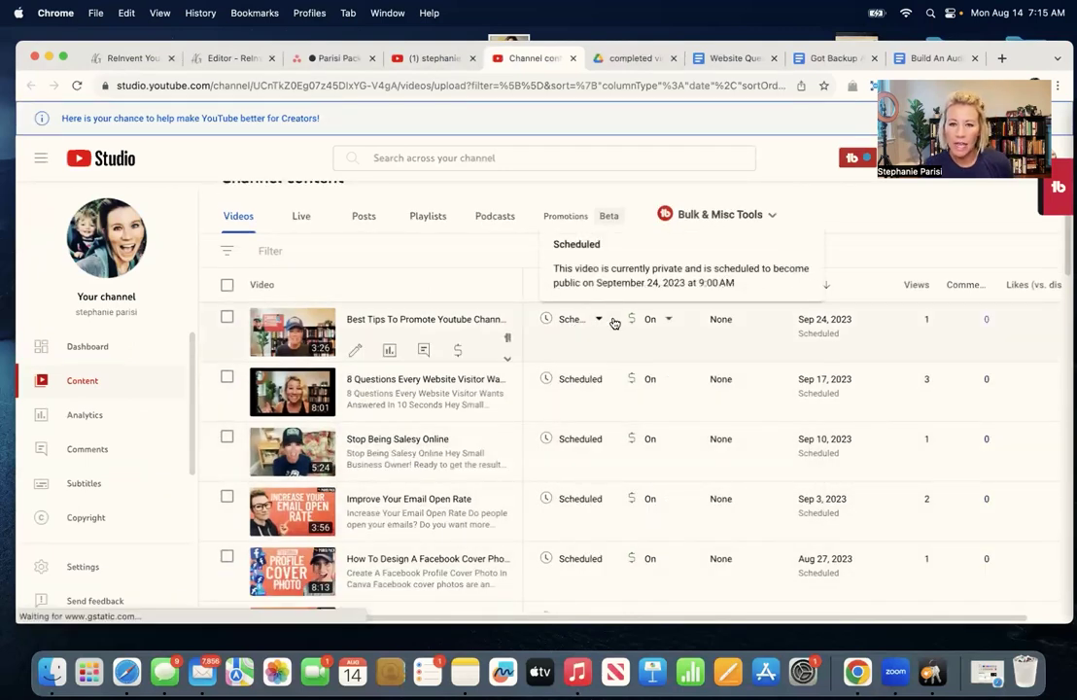